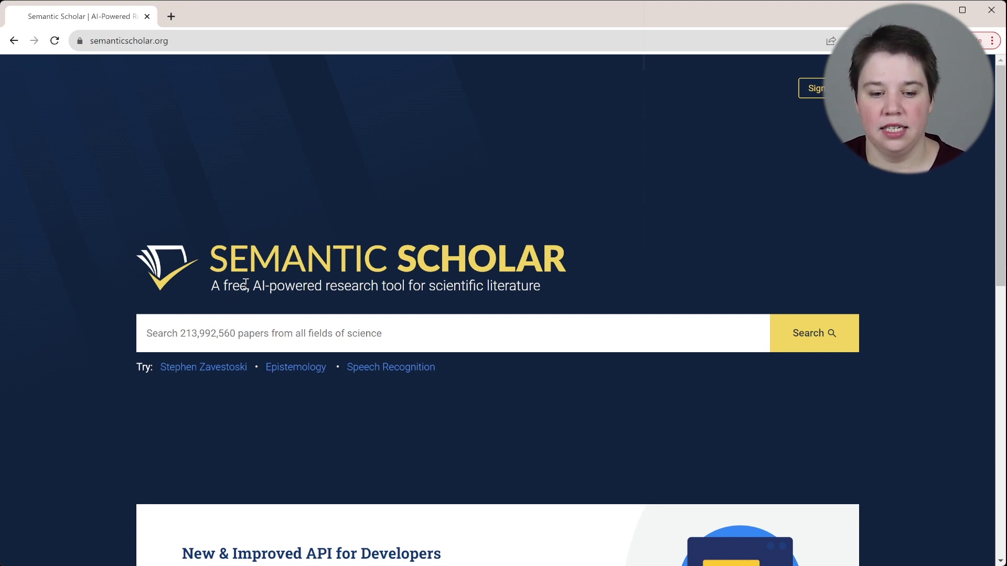
Step: Search for 'Steroid analysis by ion mobility spectrometry' and bring up the roughly 3,720 results
scroll(246, 284, "down", 3)
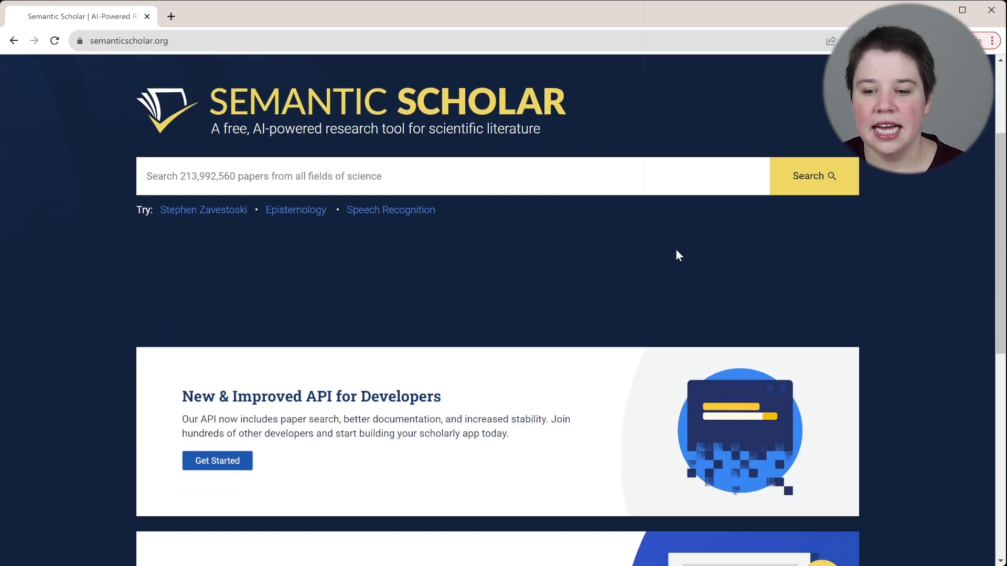
scroll(725, 225, "up", 3)
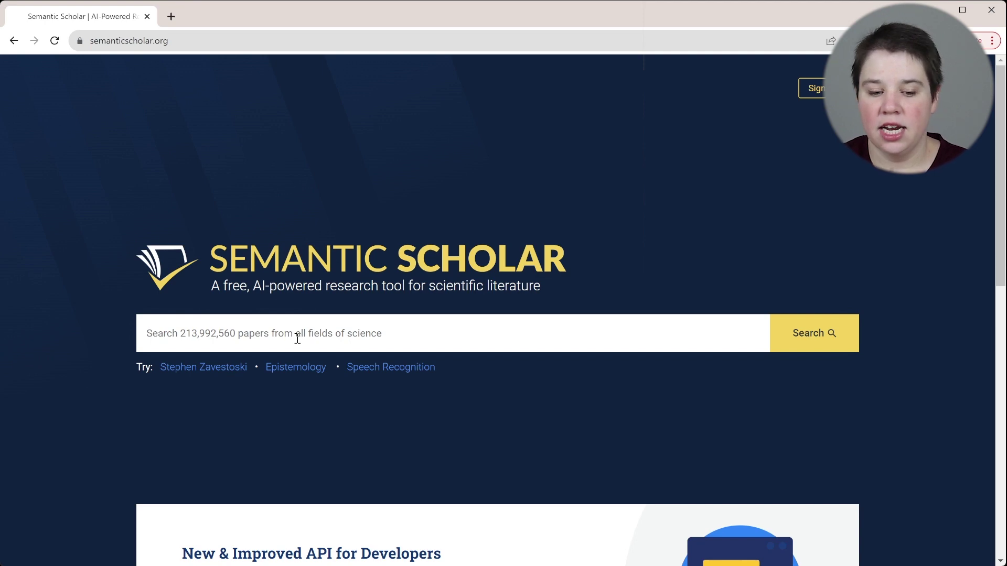
type("Steroid")
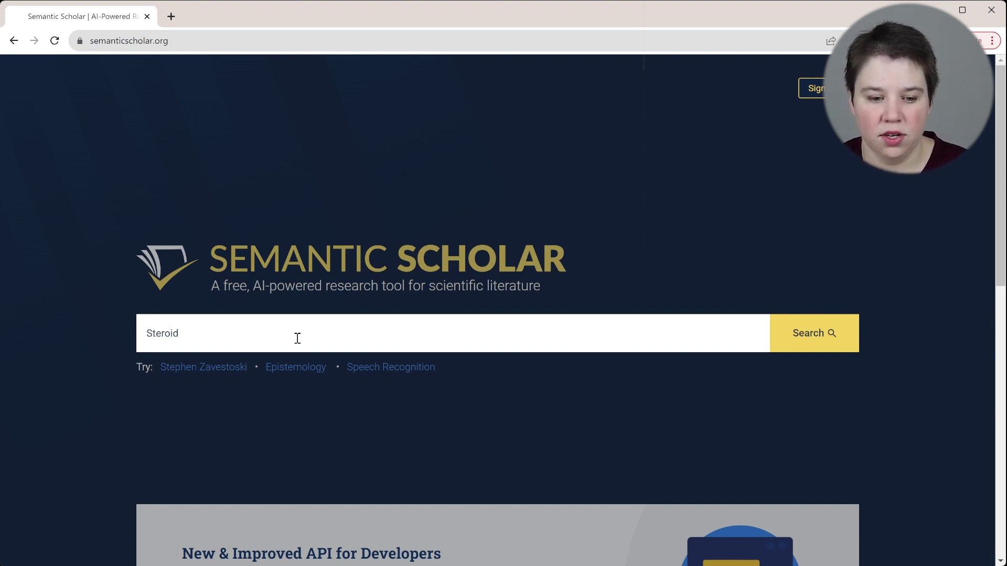
type("analysis ")
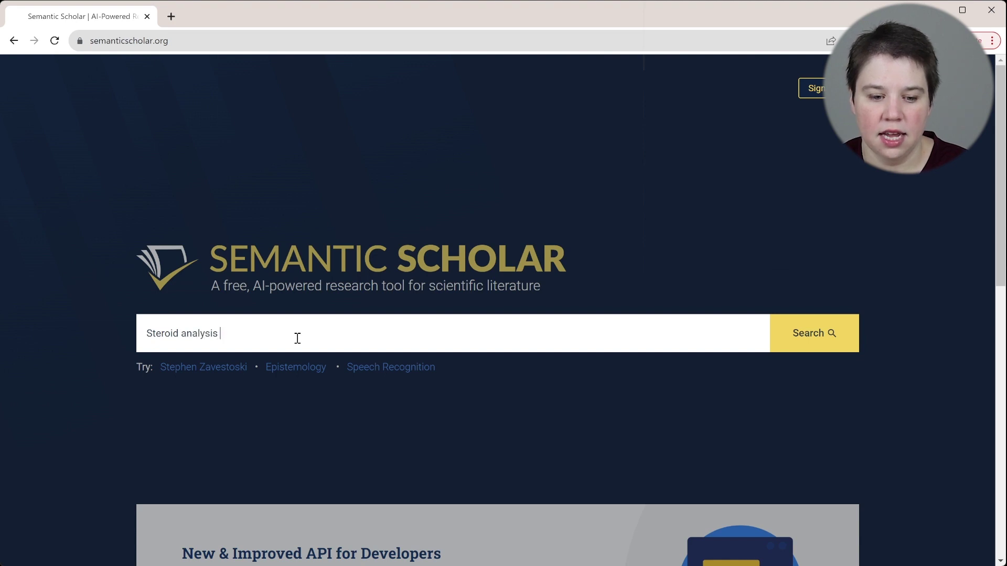
type("by ion mobility ")
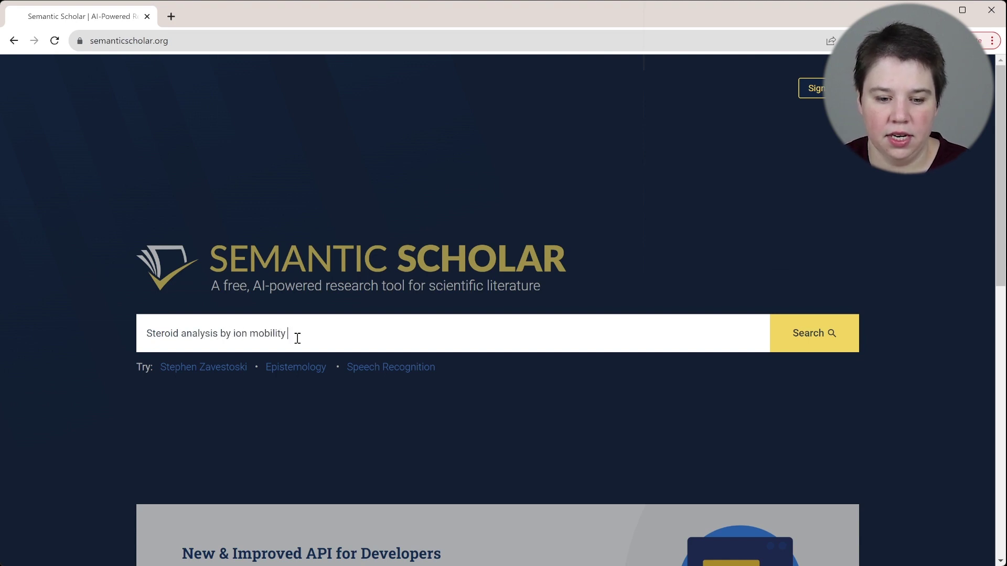
type("spectrometry")
key("Return")
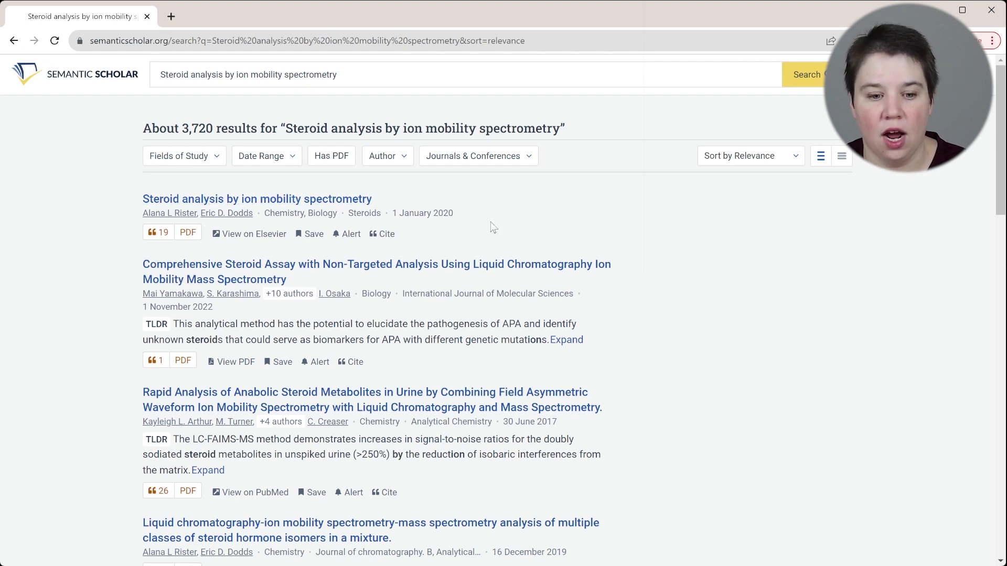
scroll(609, 218, "down", 1)
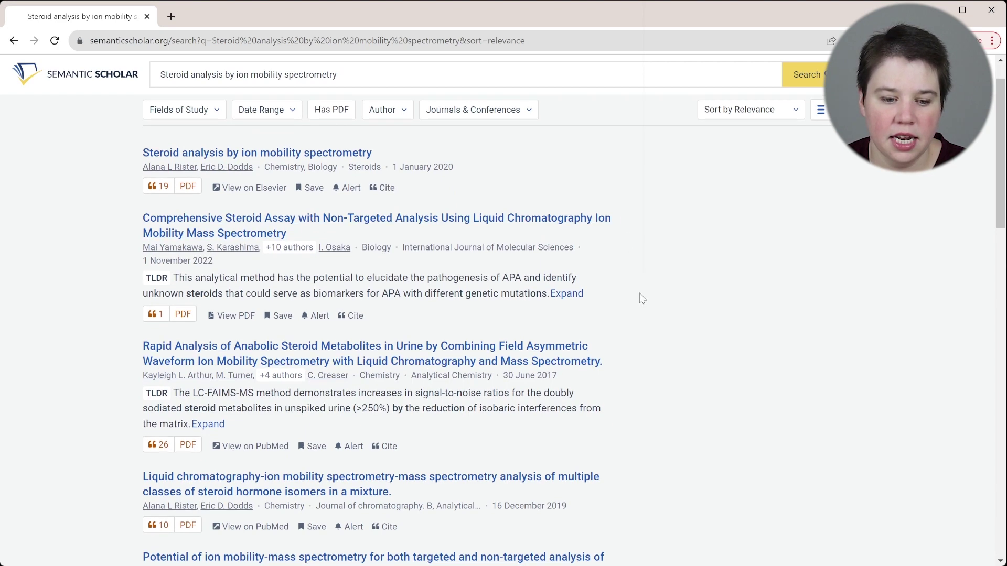
scroll(639, 288, "down", 3)
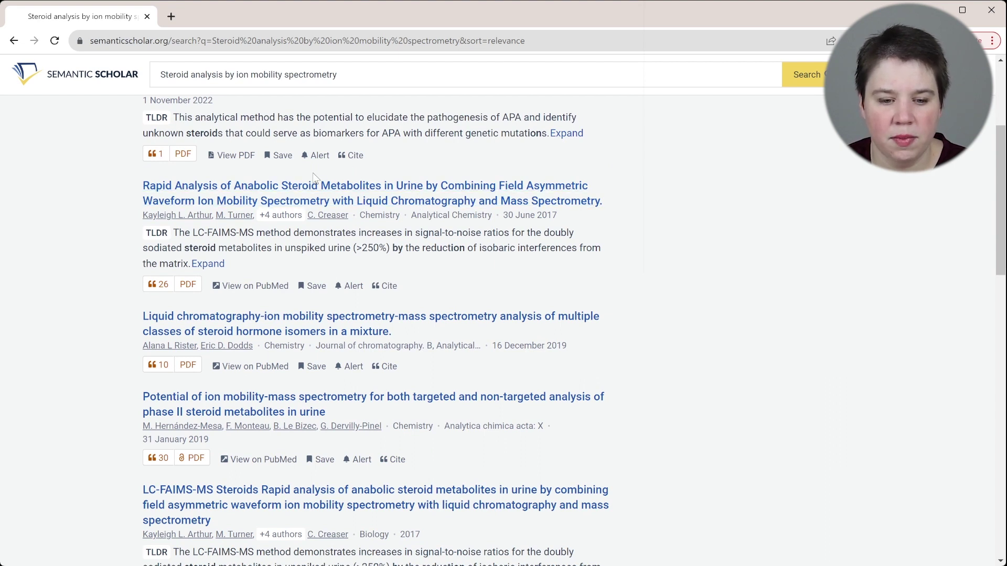
scroll(377, 299, "down", 2)
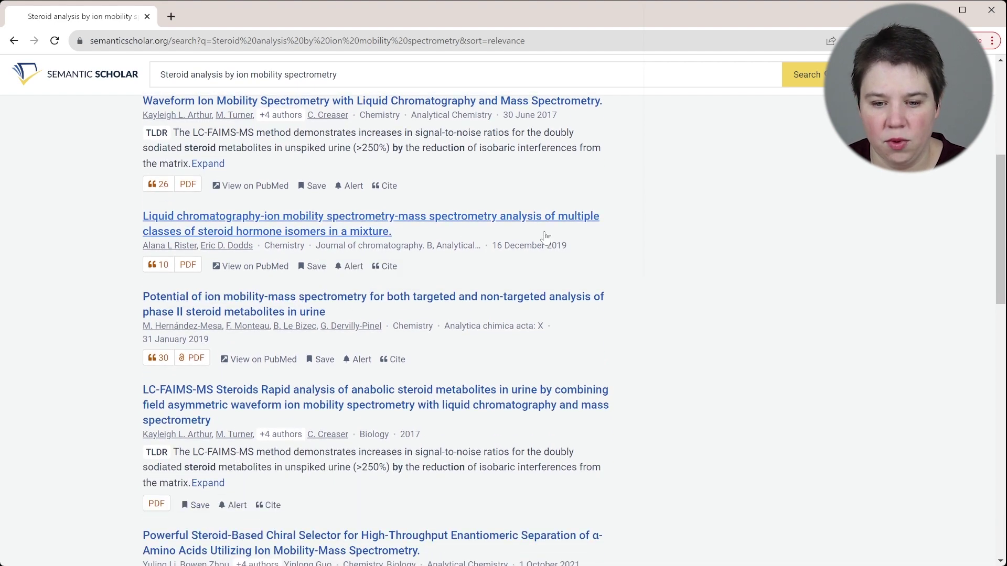
scroll(562, 254, "down", 2)
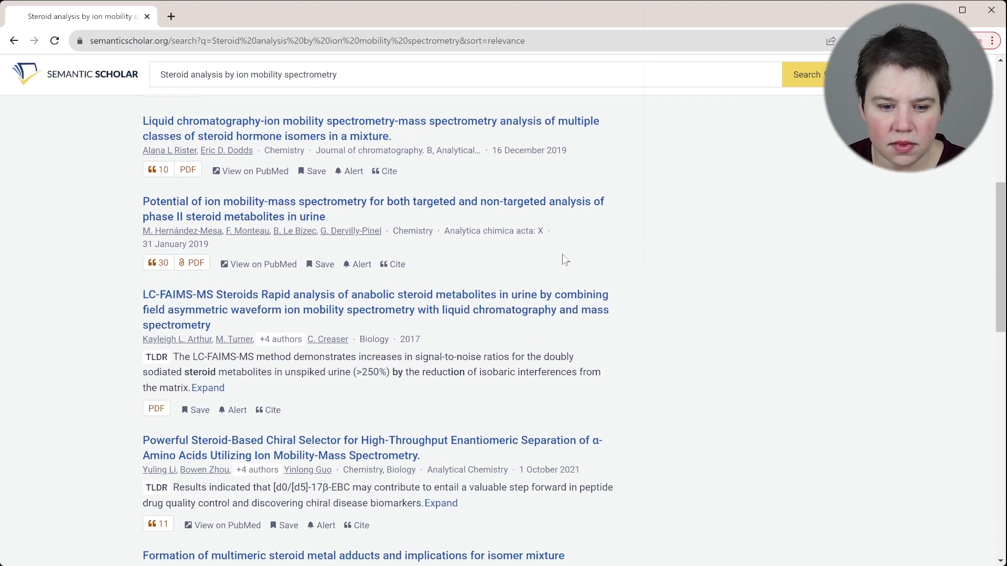
scroll(563, 255, "down", 1)
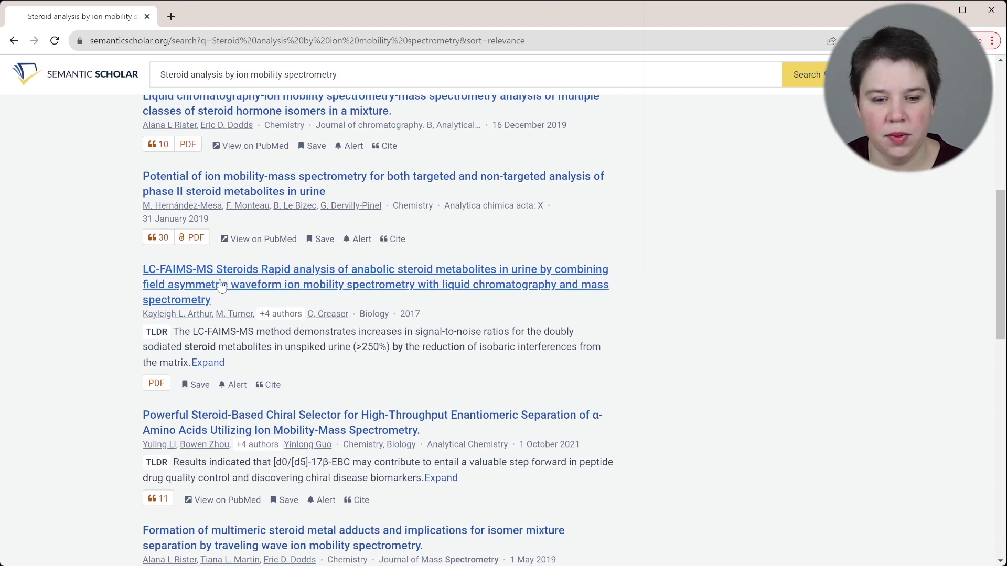
scroll(317, 284, "down", 1)
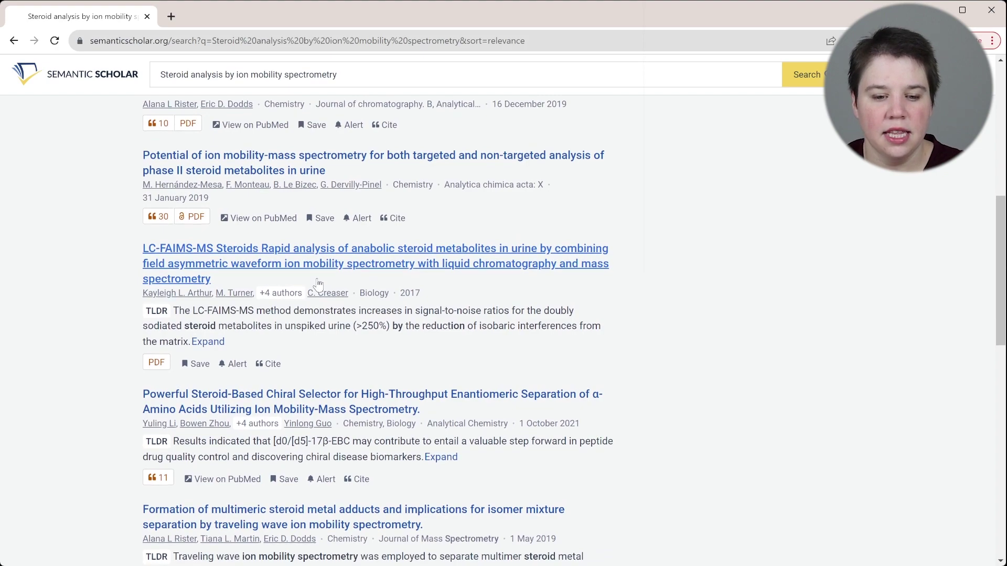
scroll(318, 284, "down", 3)
scroll(318, 286, "up", 10)
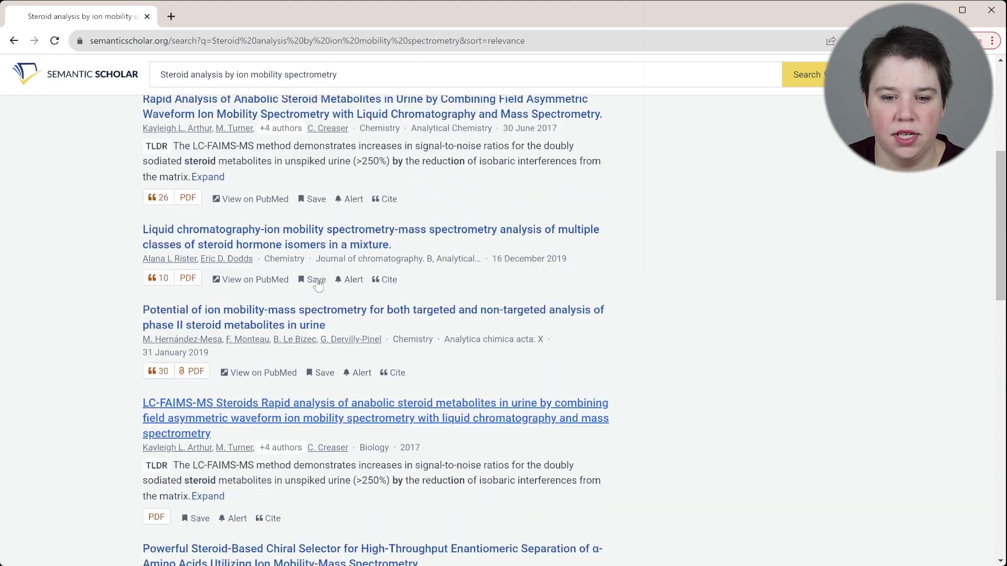
scroll(318, 283, "up", 1)
scroll(523, 319, "up", 2)
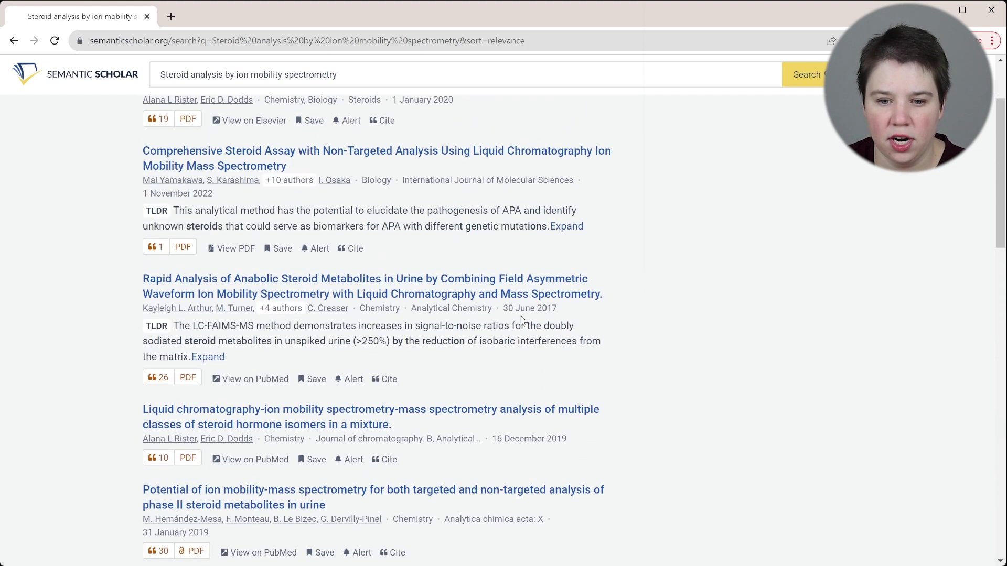
scroll(217, 194, "down", 3)
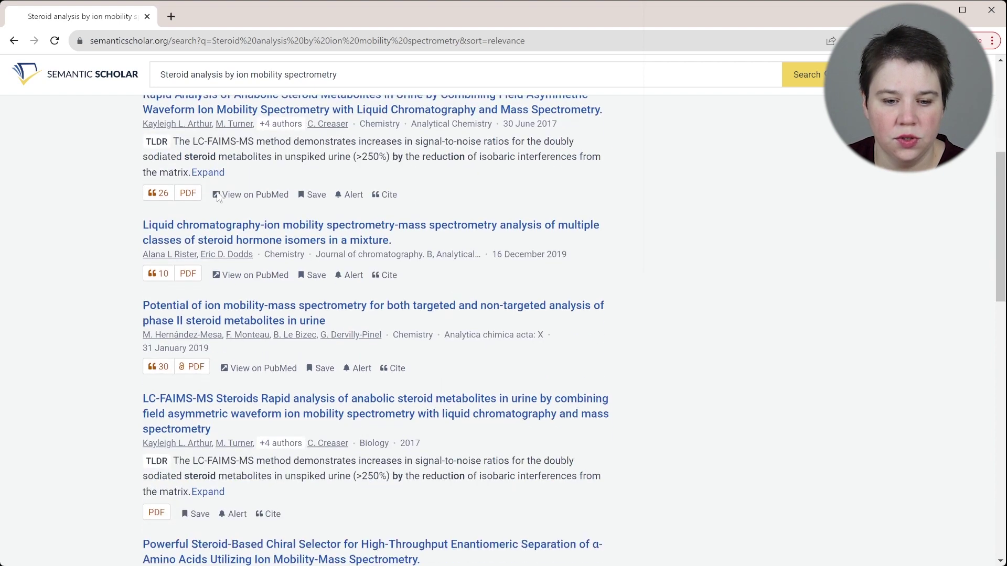
scroll(217, 195, "down", 1)
scroll(494, 306, "down", 2)
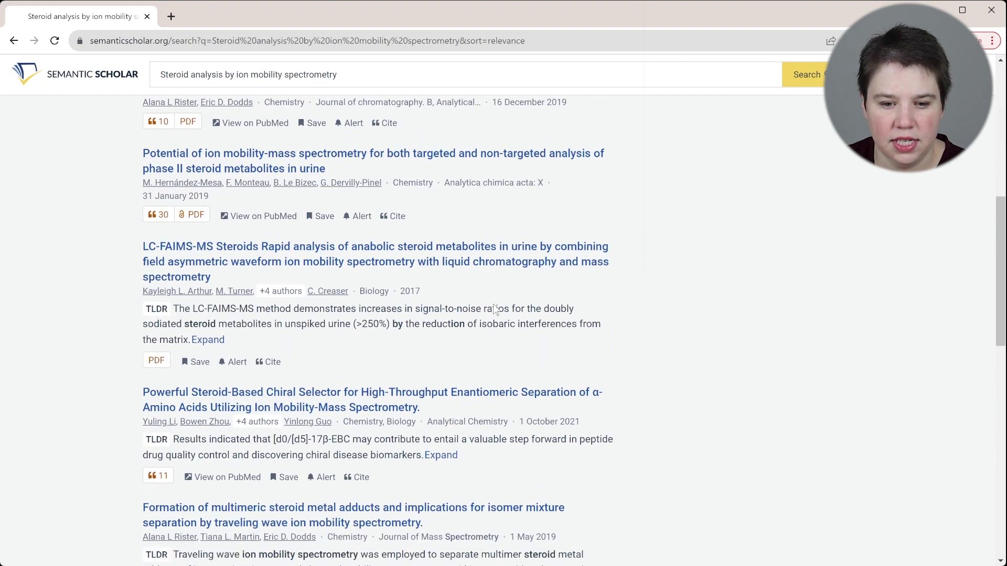
scroll(493, 306, "down", 1)
scroll(473, 339, "down", 2)
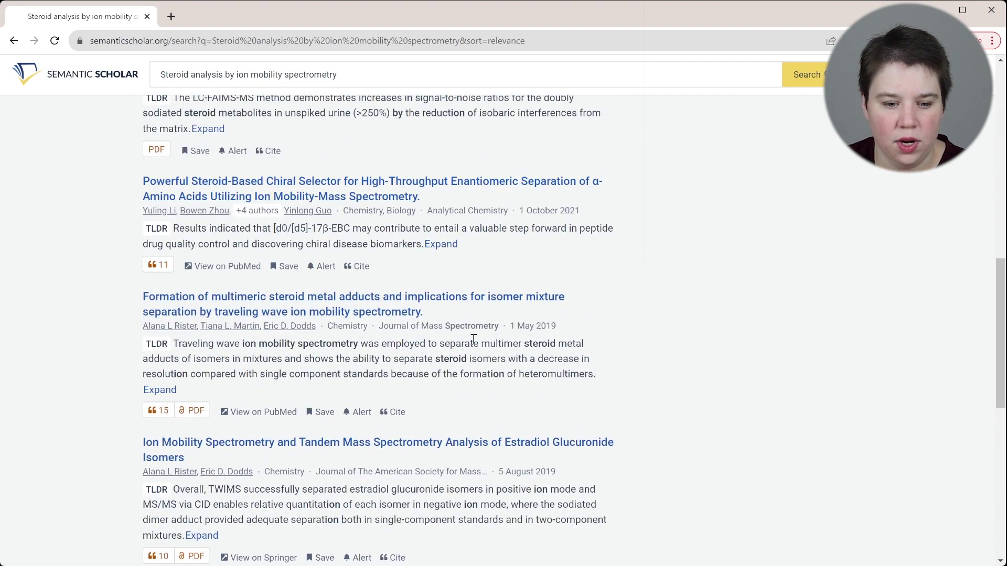
scroll(474, 339, "down", 5)
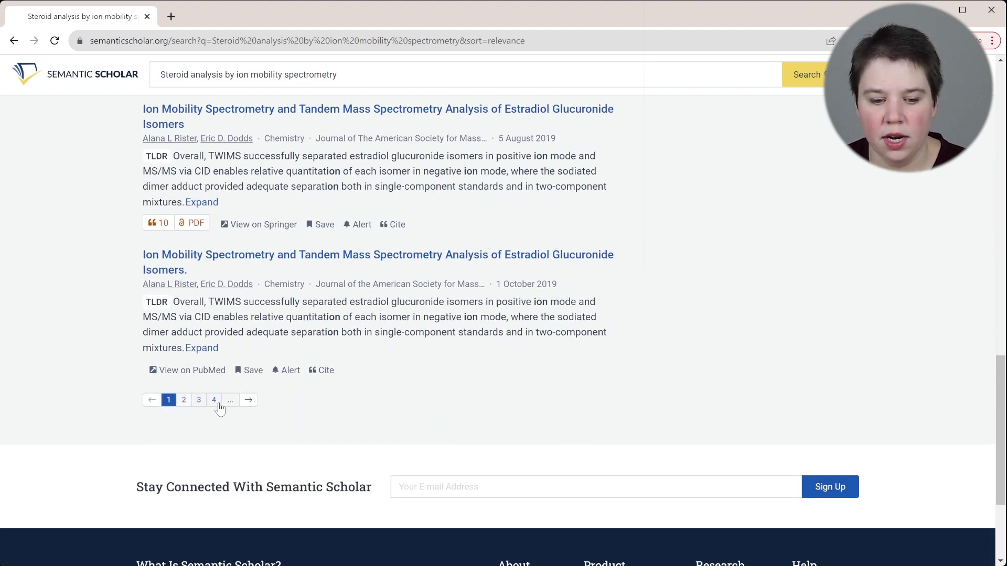
scroll(234, 399, "up", 10)
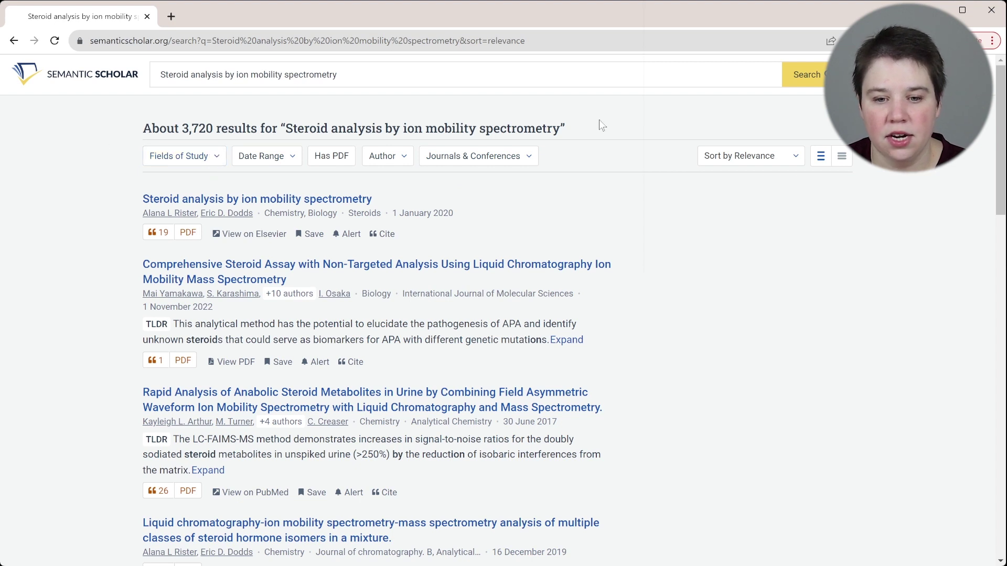
left_click(197, 160)
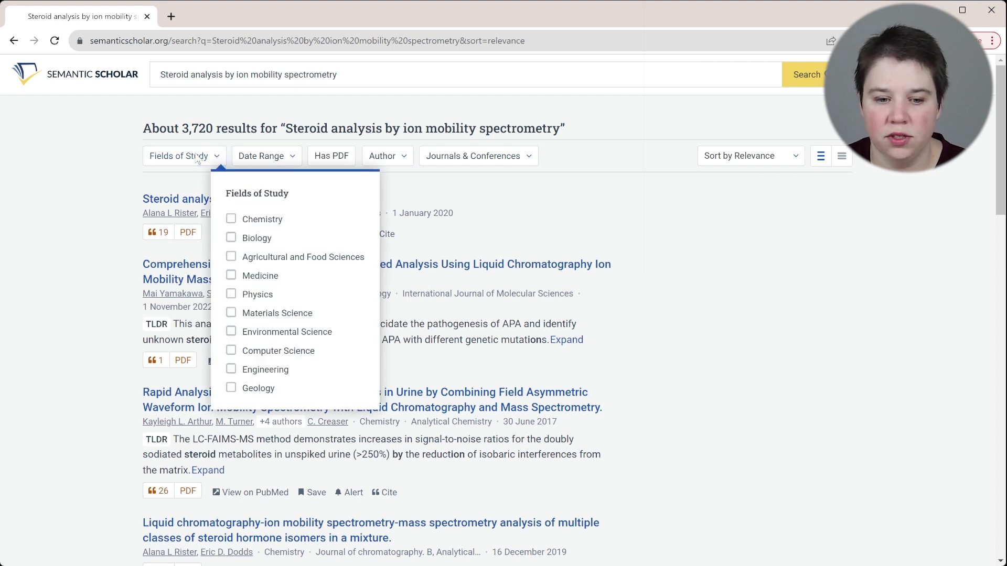
left_click(231, 220)
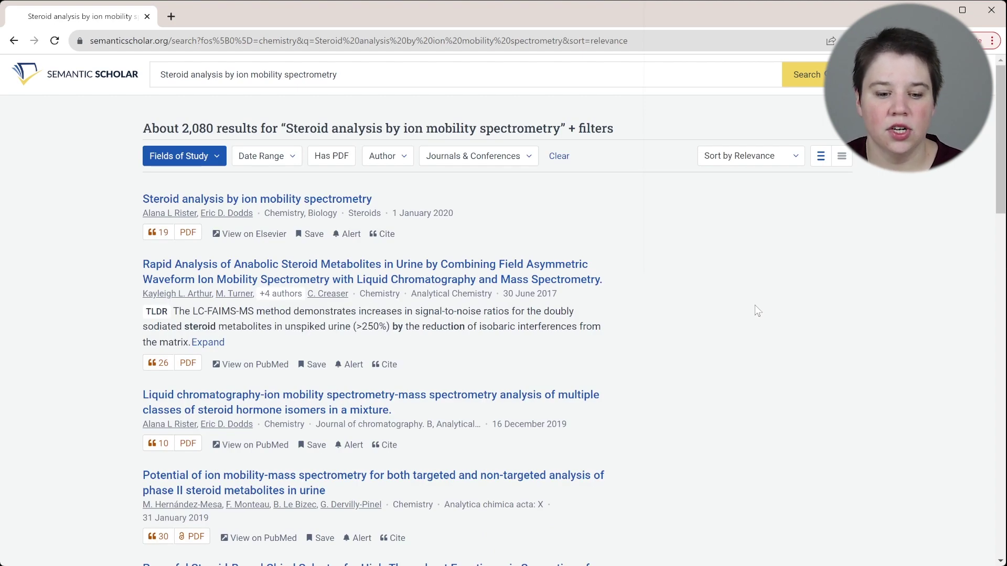
scroll(757, 310, "down", 7)
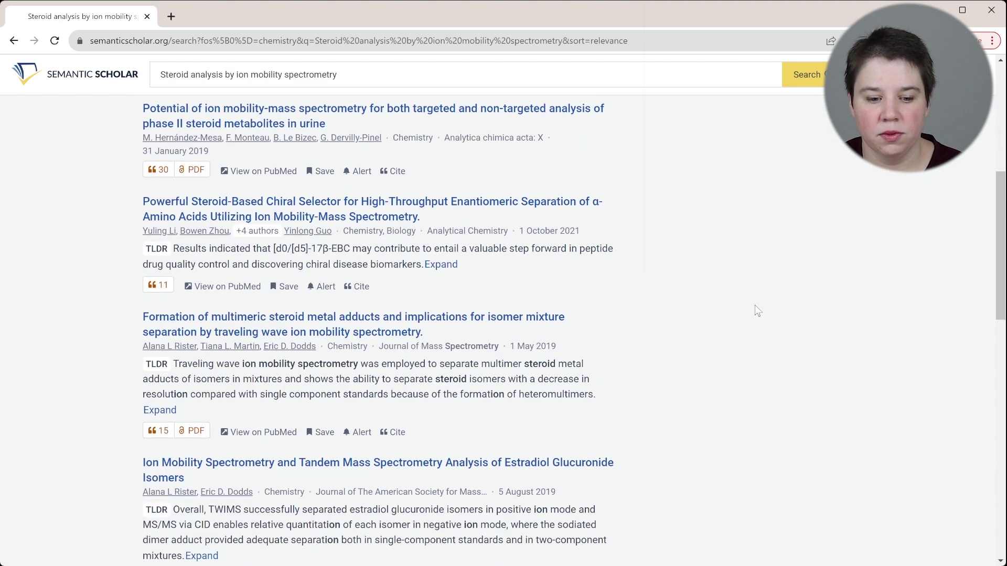
scroll(757, 311, "down", 4)
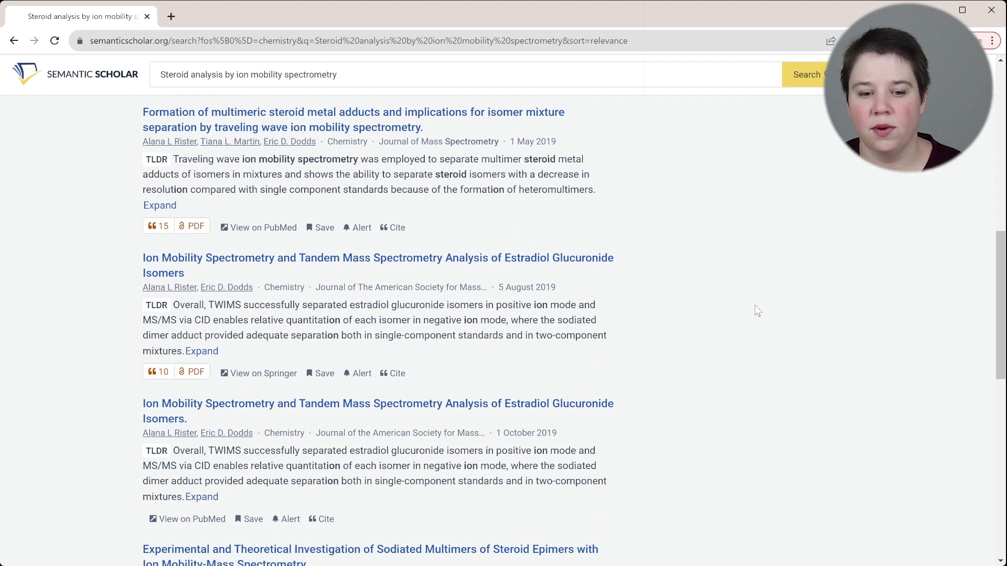
scroll(757, 310, "down", 2)
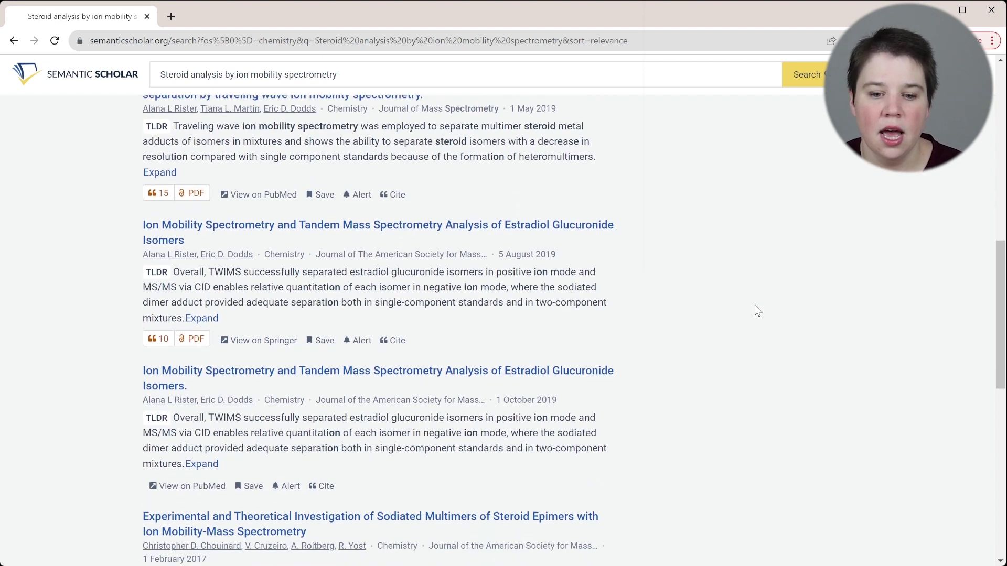
scroll(316, 497, "down", 2)
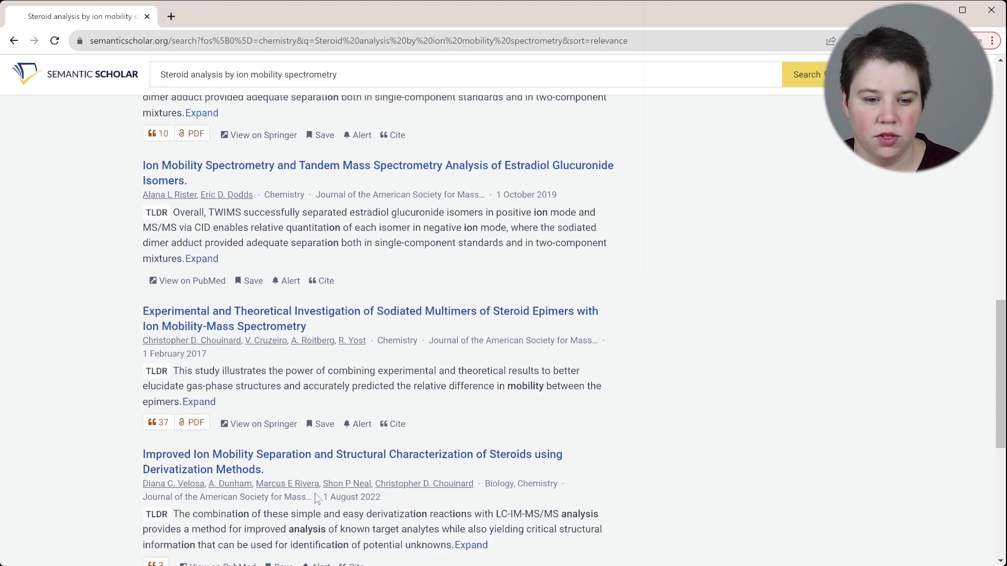
scroll(340, 387, "up", 3)
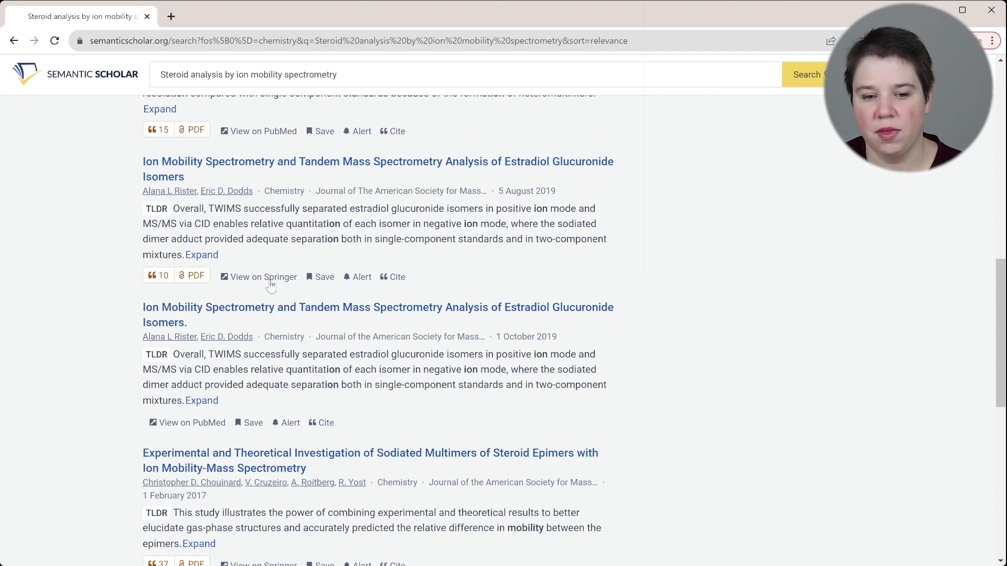
scroll(899, 326, "down", 5)
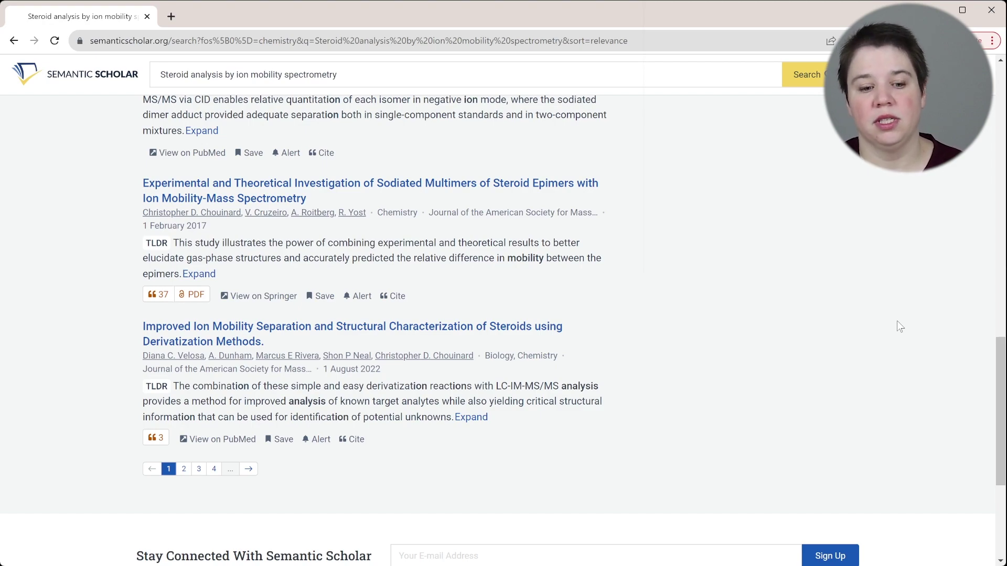
scroll(901, 327, "up", 15)
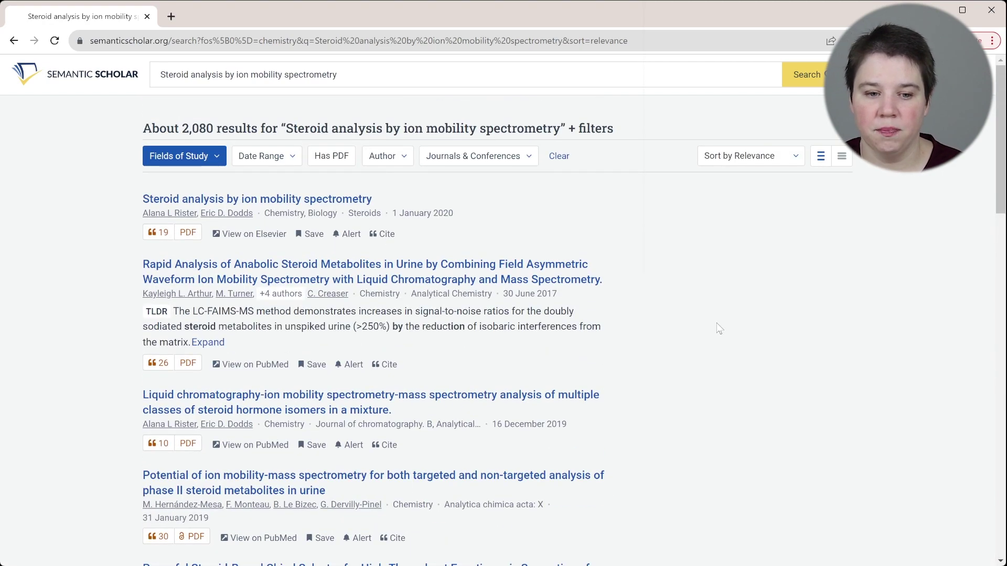
Step: Narrow the publication year range filter to 2008–2023
left_click(267, 156)
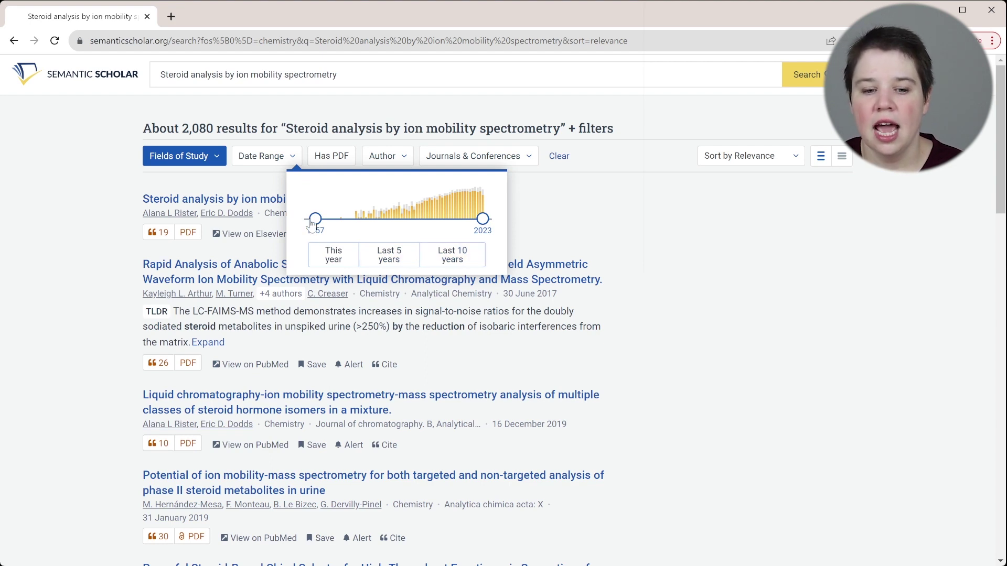
left_click_drag(312, 224, 451, 242)
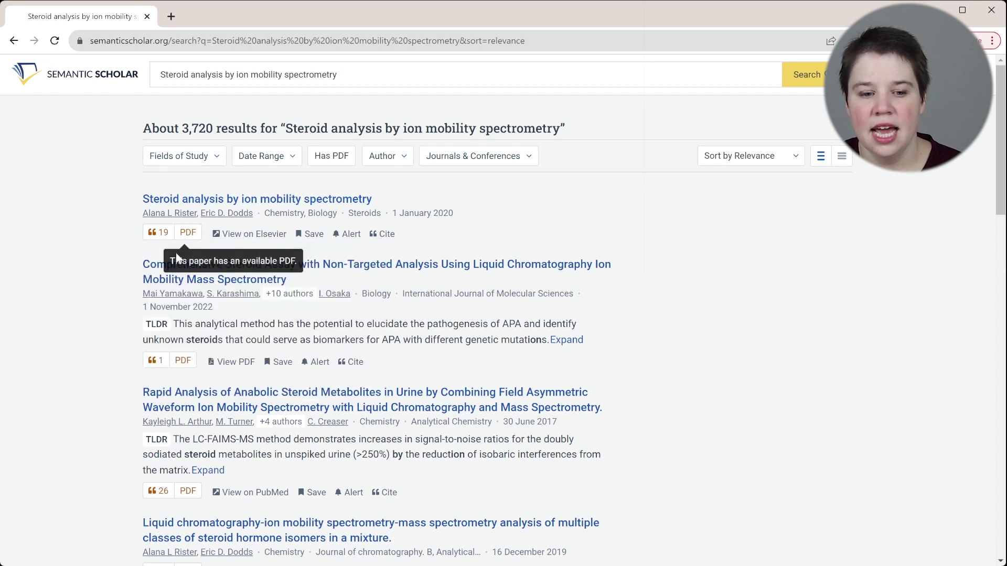
left_click(192, 232)
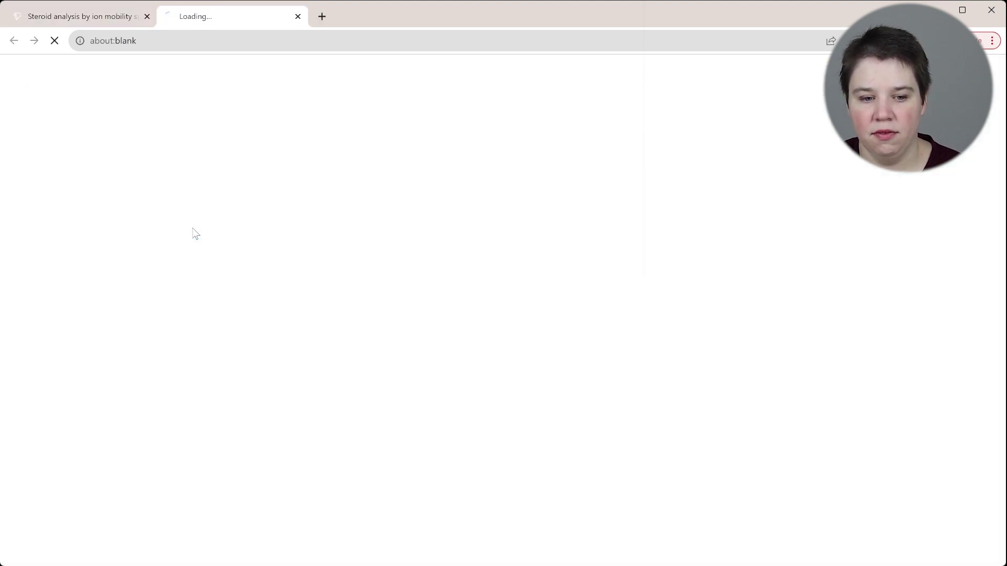
key("ctrl+shift+Tab")
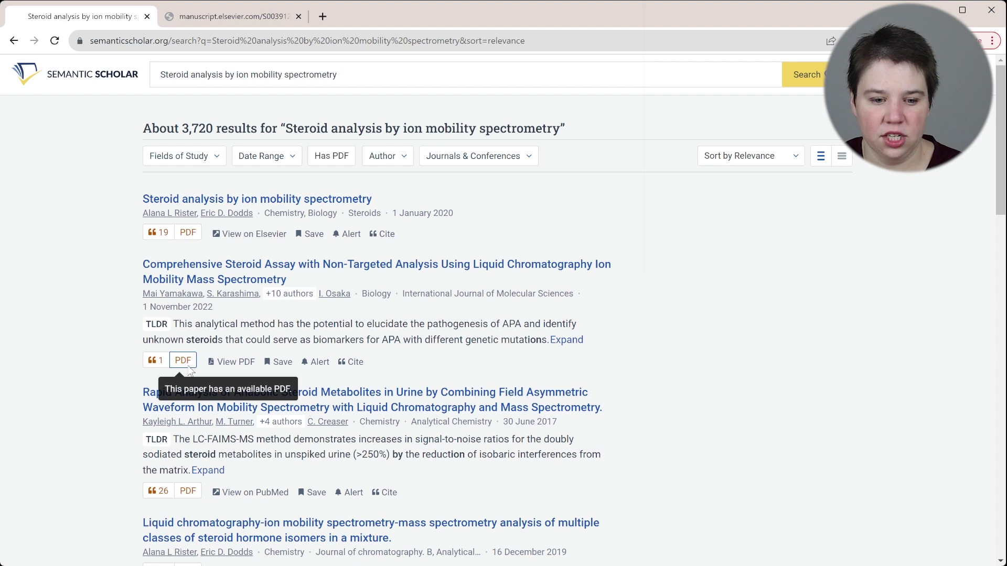
left_click(185, 357)
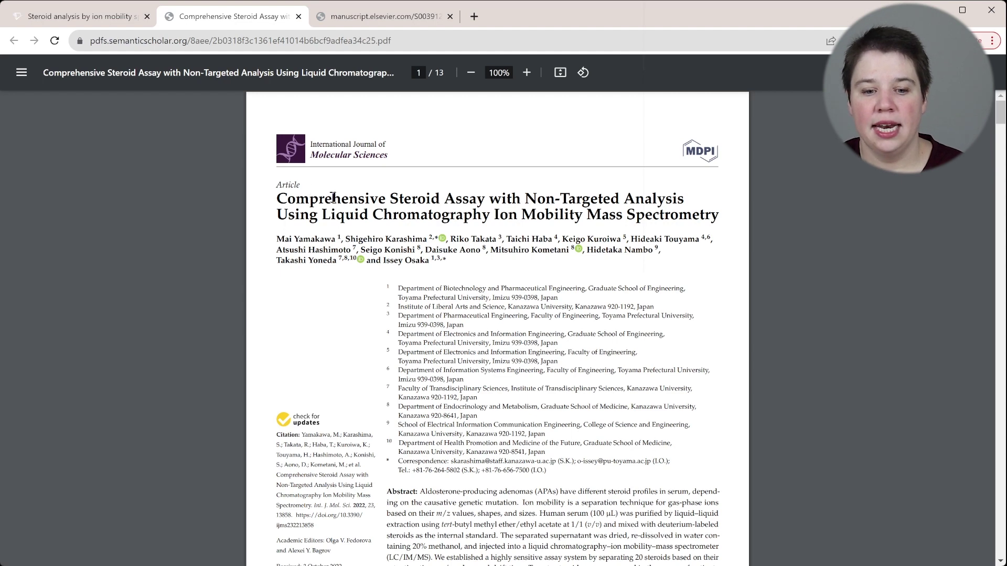
left_click(298, 16)
left_click(299, 16)
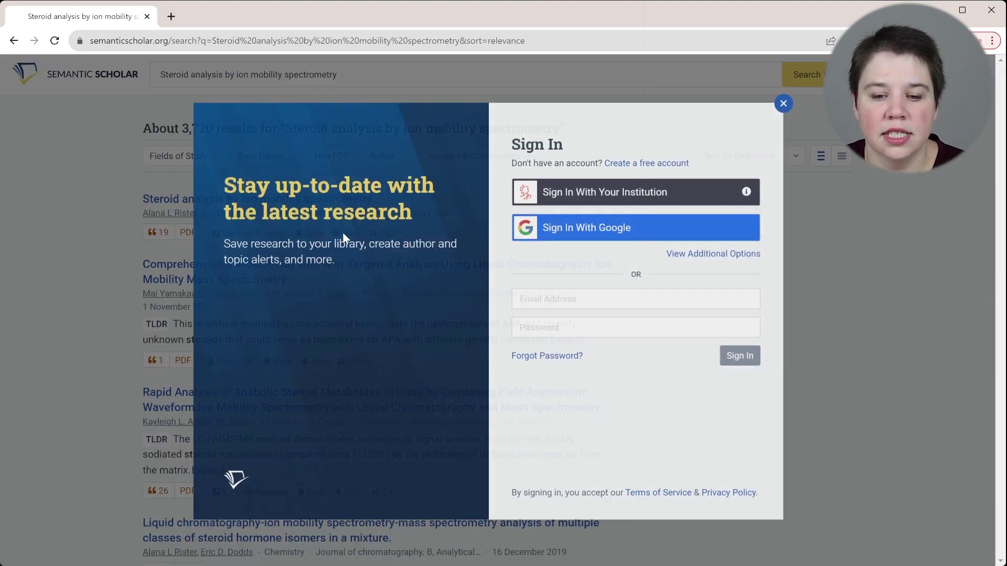
left_click(345, 237)
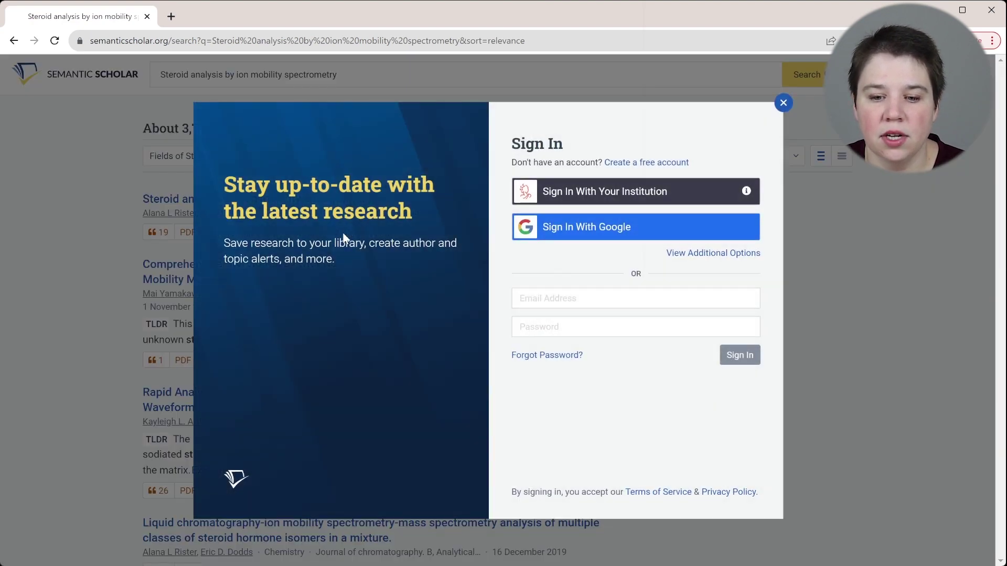
left_click(783, 103)
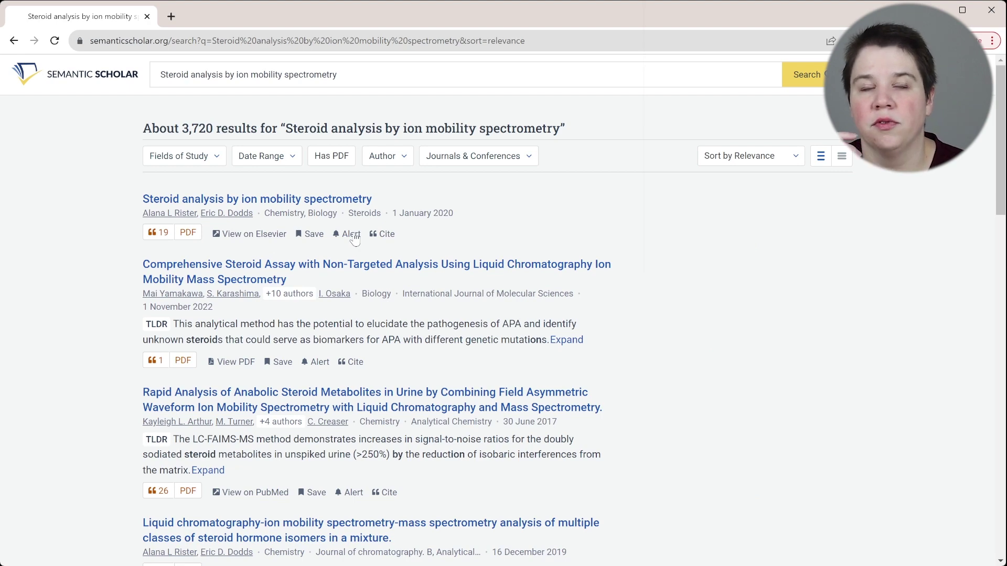
left_click(386, 234)
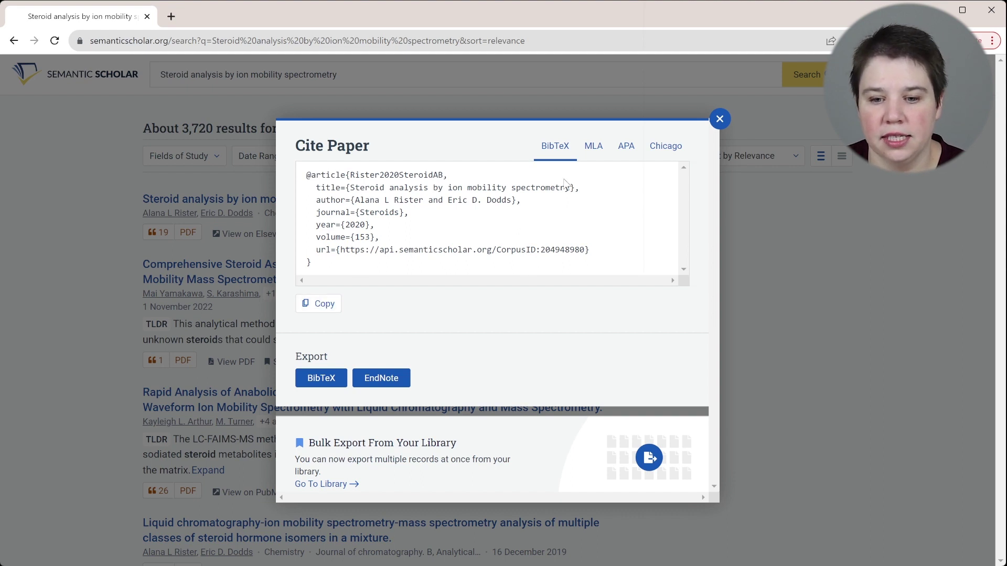
left_click(590, 153)
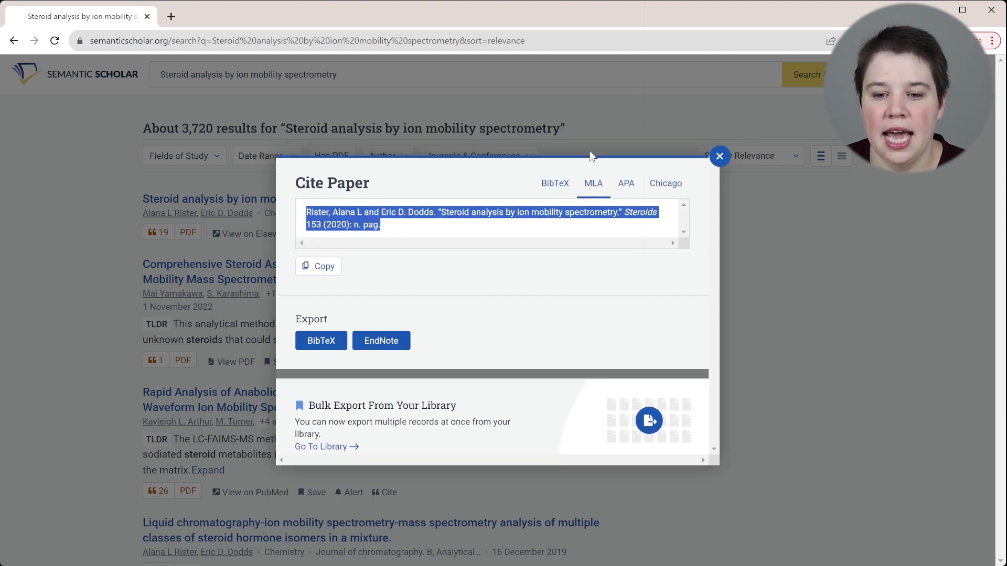
left_click(627, 185)
left_click(667, 186)
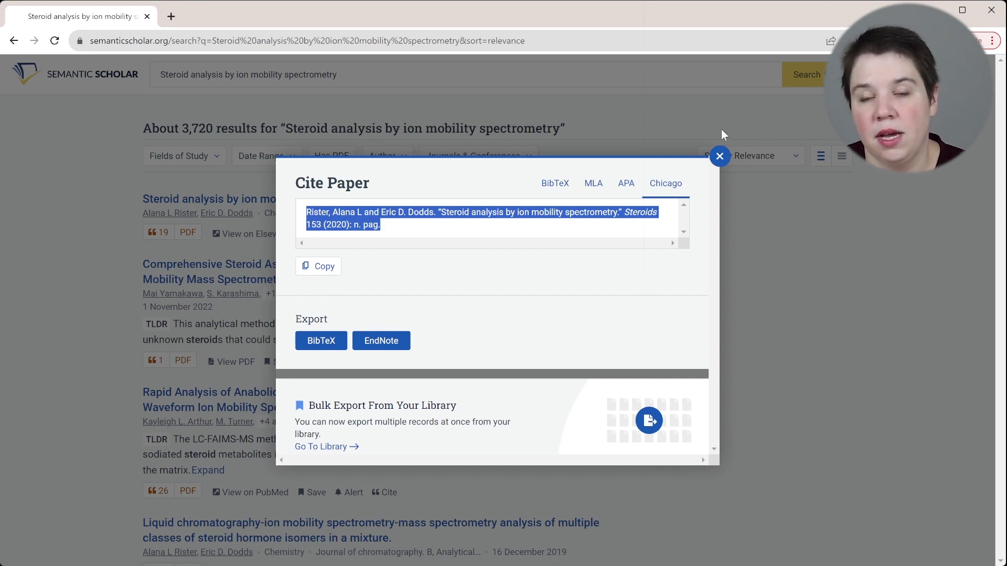
left_click(720, 157)
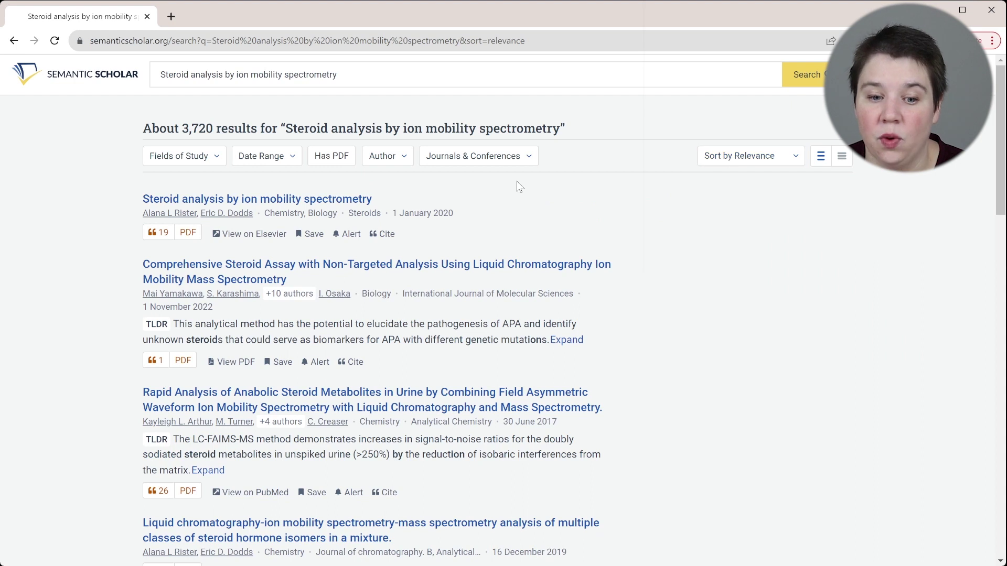
left_click(398, 156)
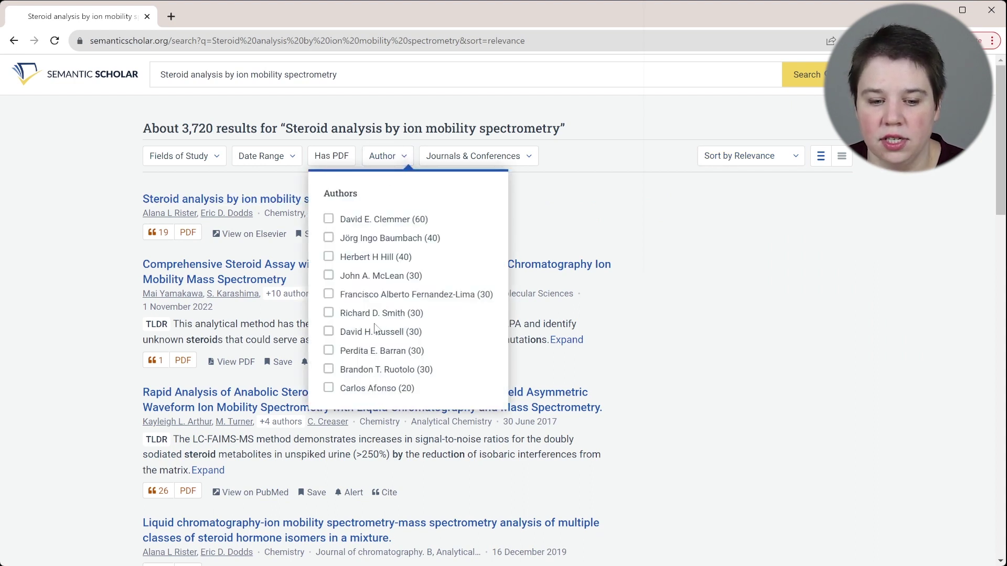
left_click(393, 160)
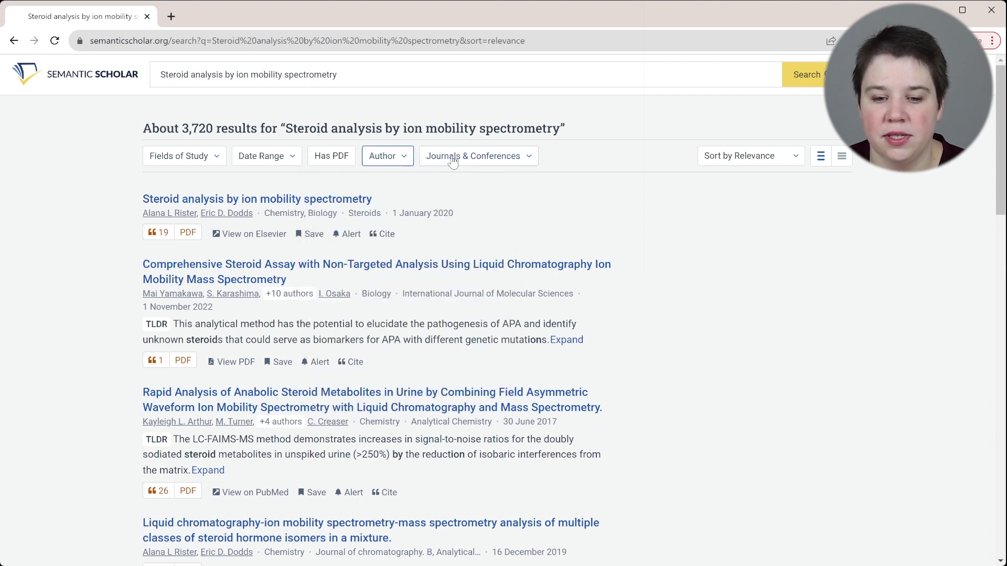
left_click(453, 158)
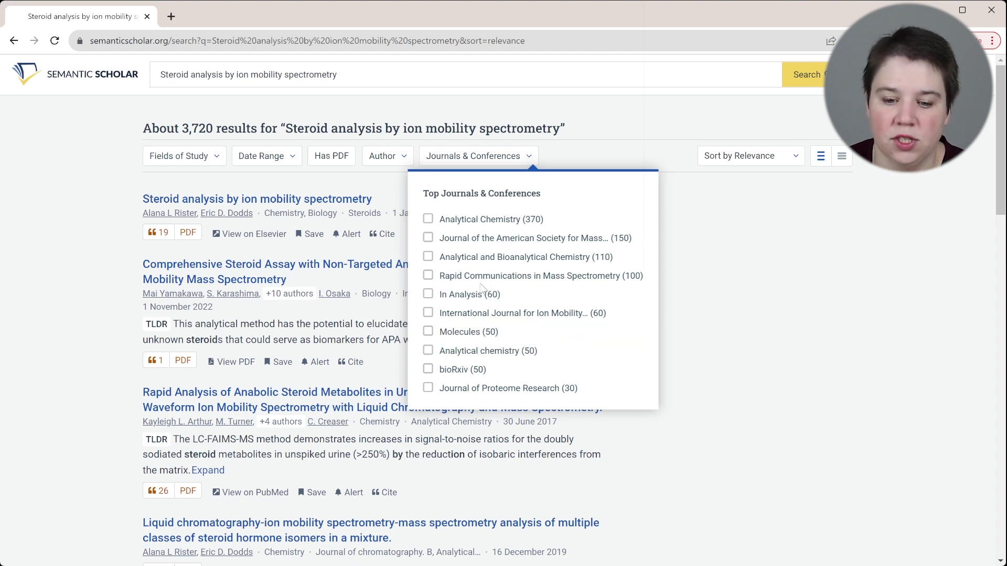
left_click(501, 157)
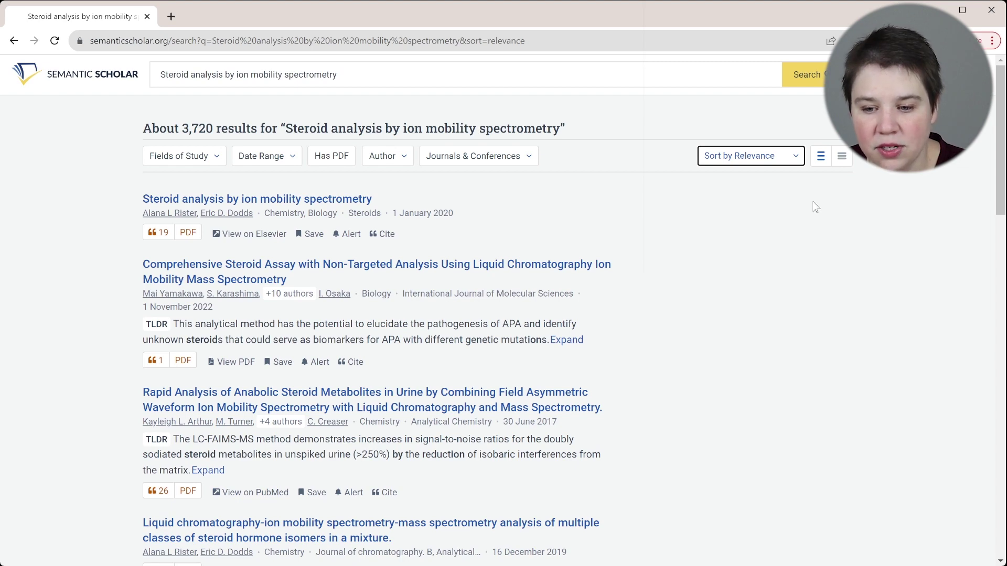
Step: Sort results by recency and browse the newest papers, topped by a 28 August 2023 paper
key("Down")
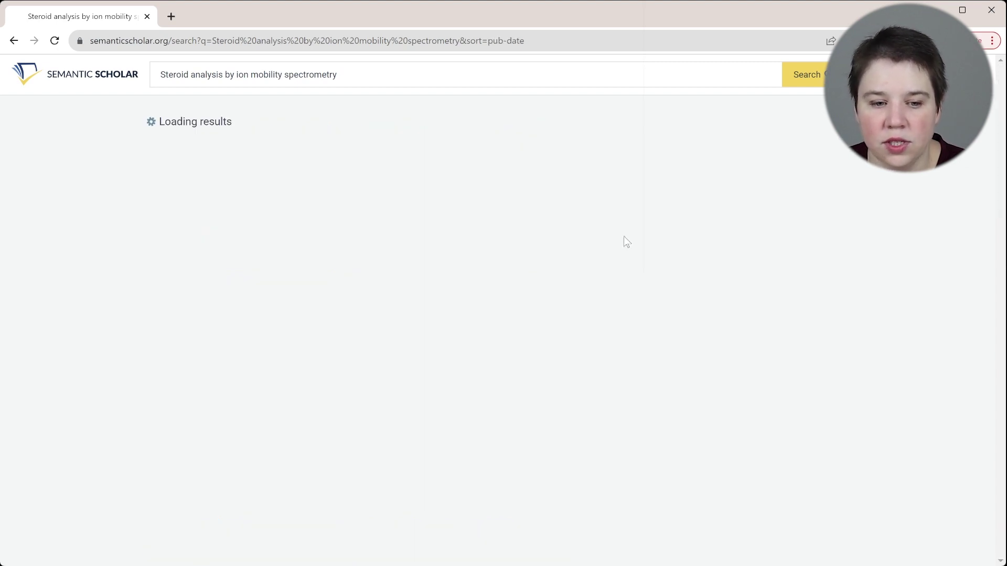
scroll(624, 242, "down", 1)
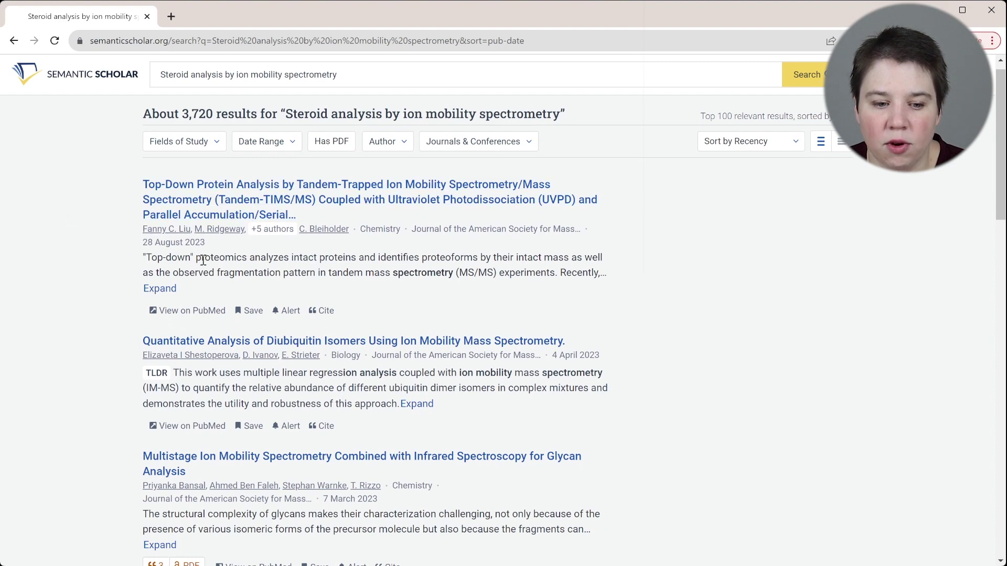
scroll(204, 261, "down", 1)
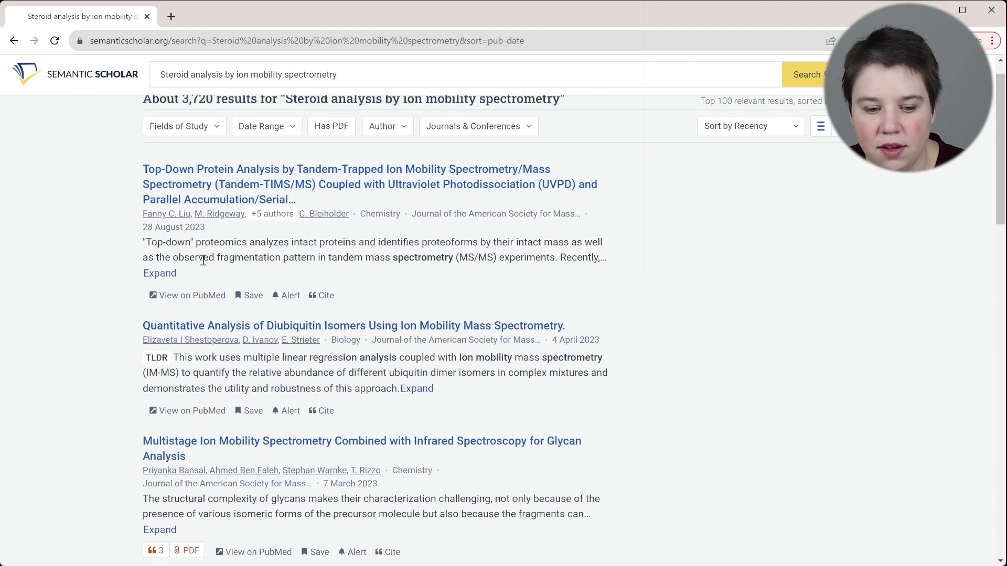
scroll(203, 261, "down", 5)
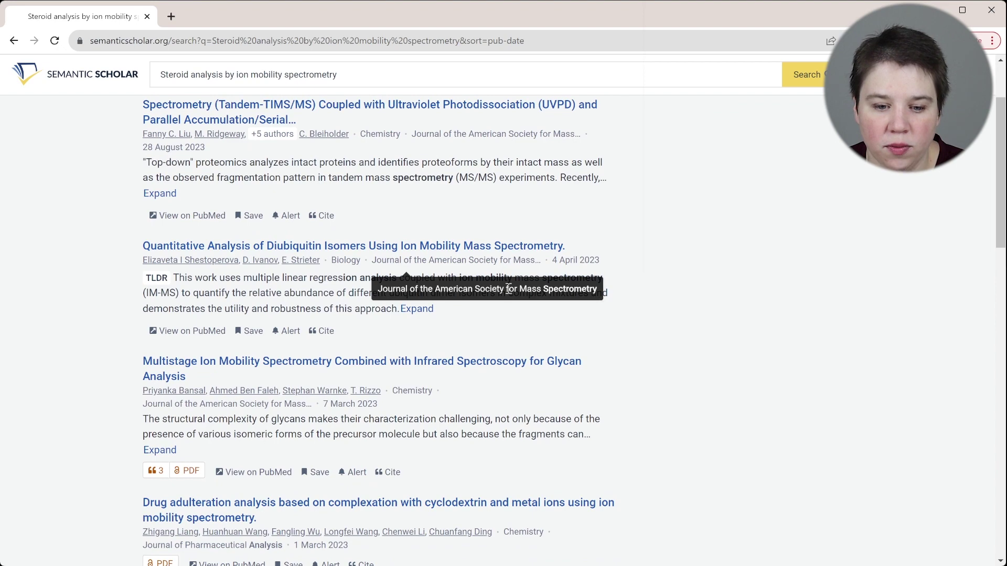
scroll(515, 327, "down", 1)
scroll(515, 327, "up", 6)
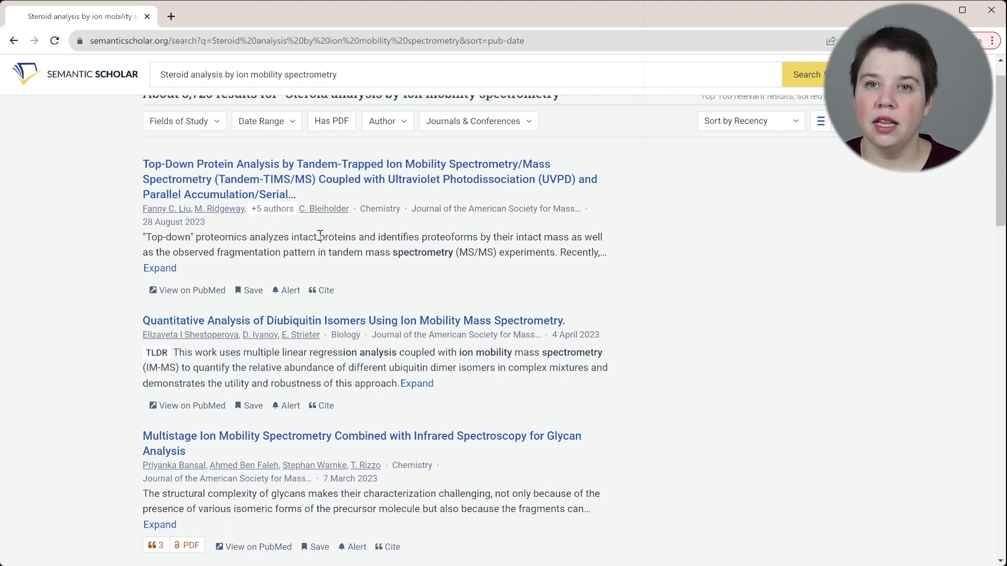
left_click(750, 153)
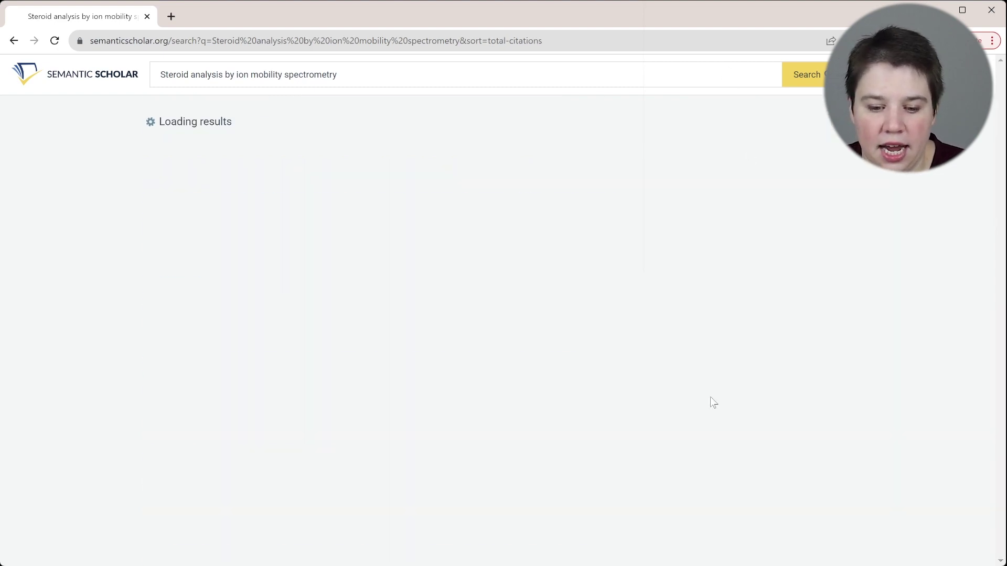
scroll(713, 403, "down", 1)
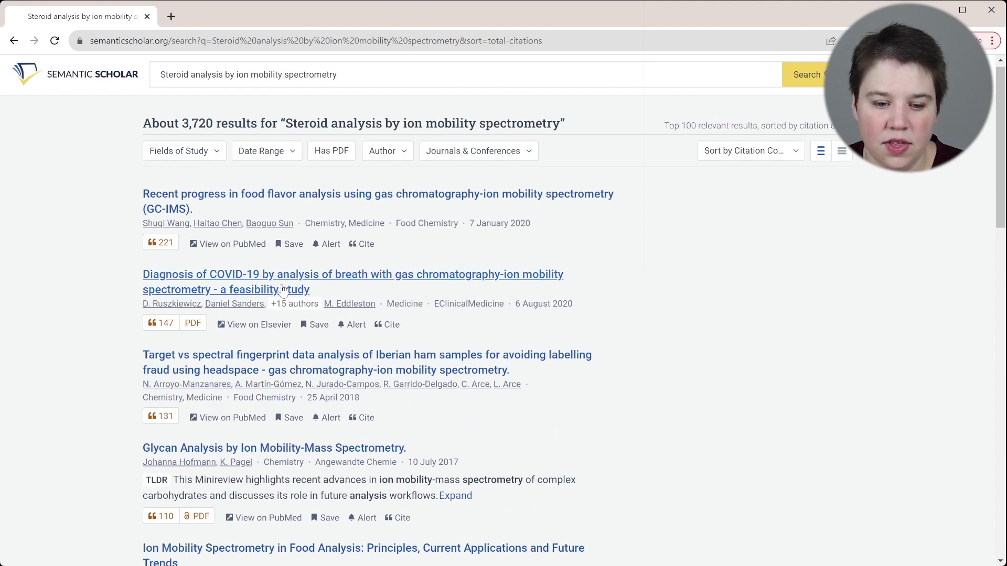
scroll(283, 290, "down", 2)
scroll(298, 371, "down", 1)
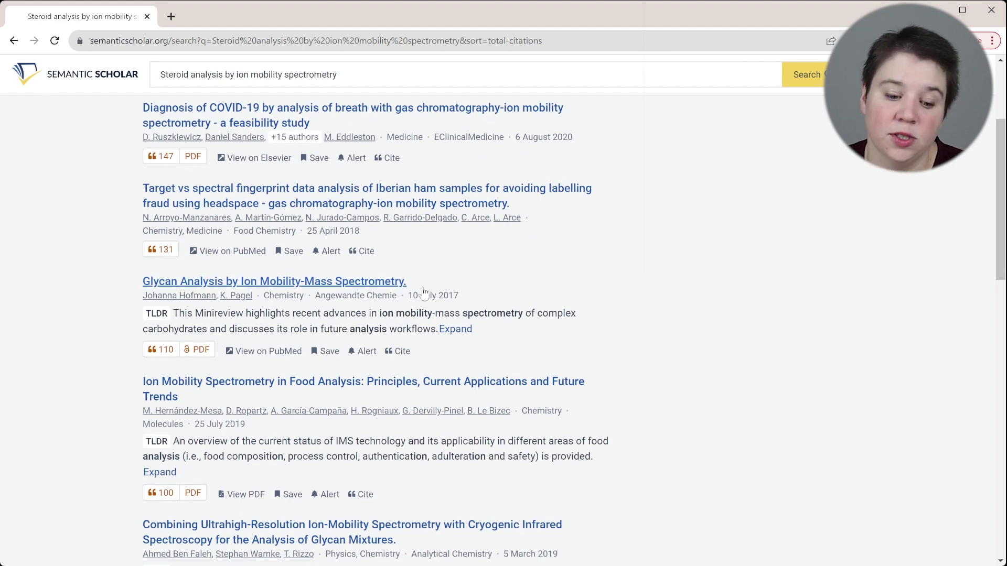
scroll(425, 292, "down", 5)
scroll(425, 292, "down", 3)
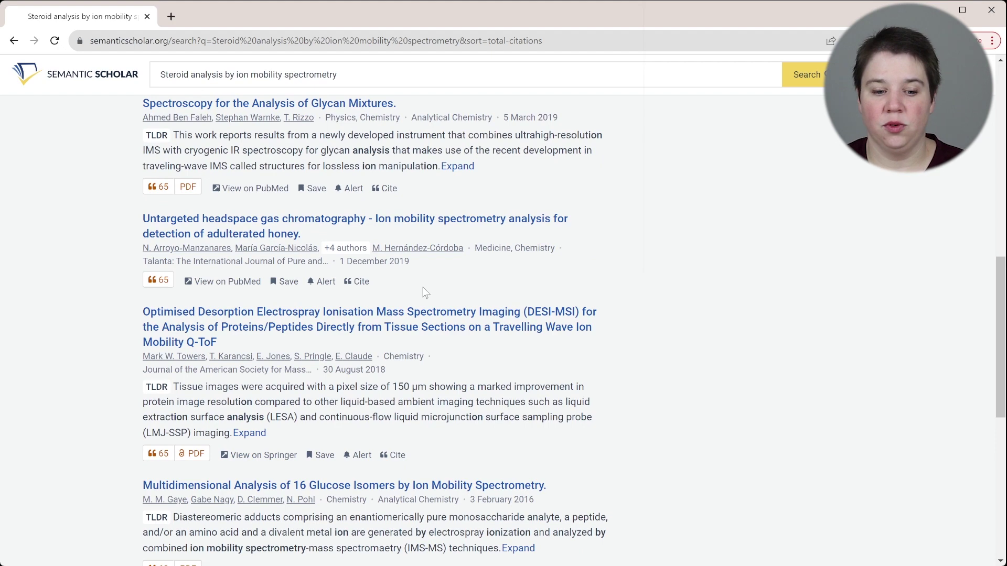
scroll(425, 292, "up", 9)
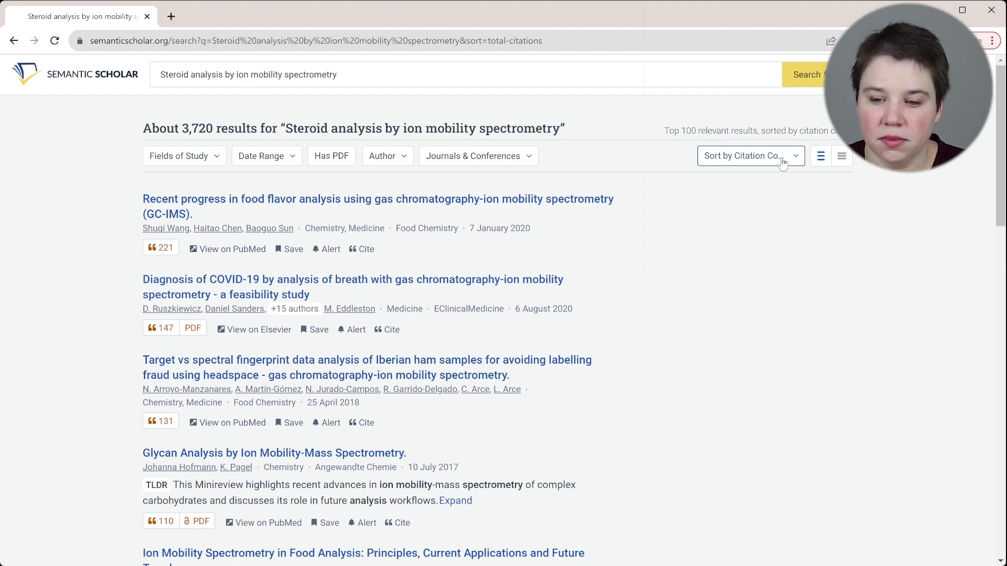
left_click(779, 157)
Step: Re-sort by relevance, try the condensed list view, then return to detailed TLDR entries
left_click(766, 173)
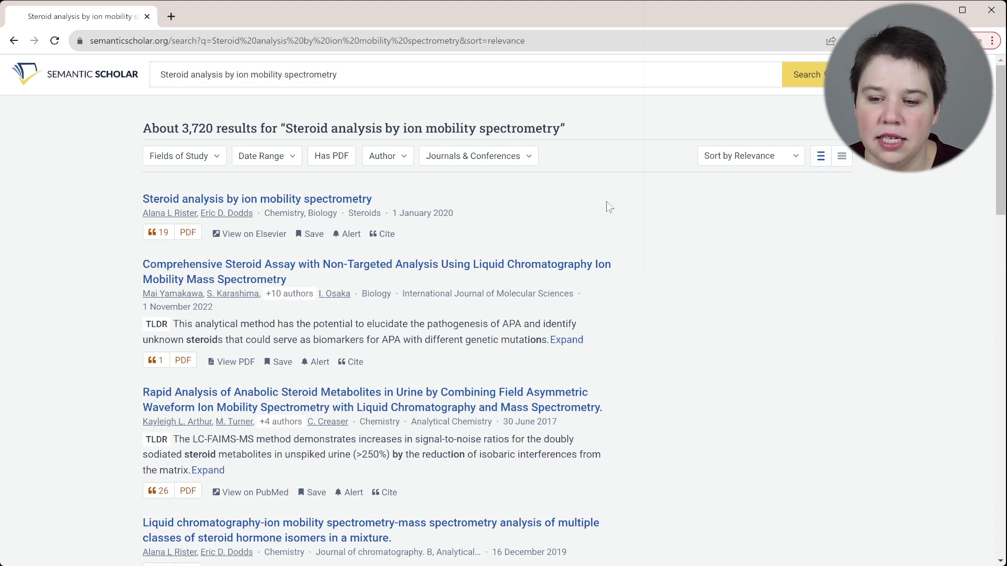
left_click(842, 157)
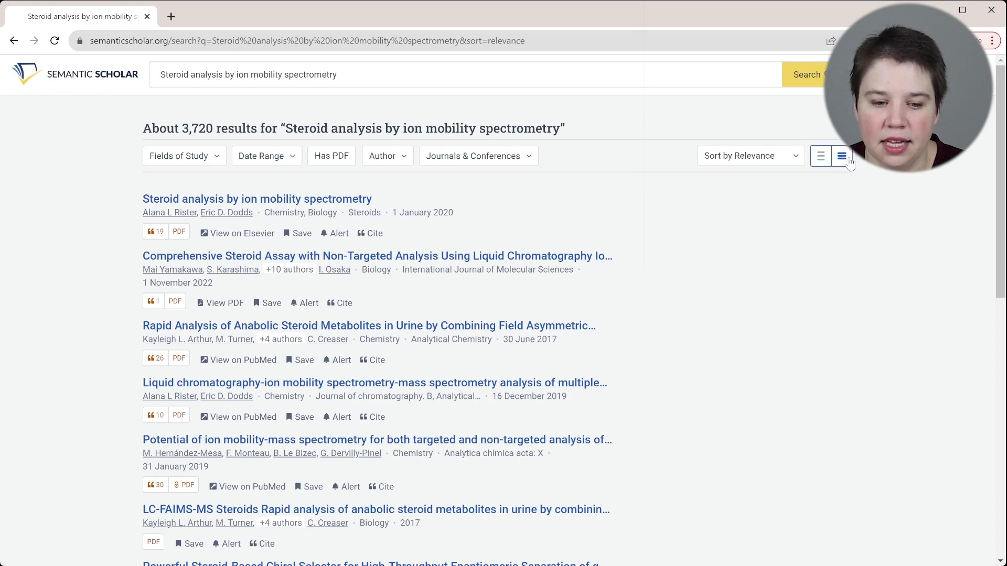
scroll(260, 422, "down", 10)
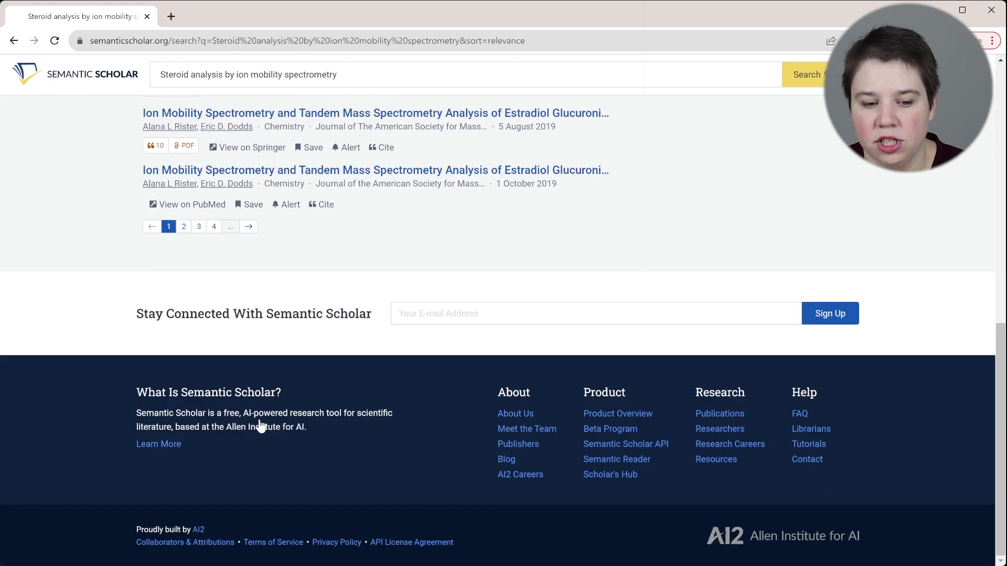
scroll(259, 420, "up", 8)
scroll(721, 223, "up", 3)
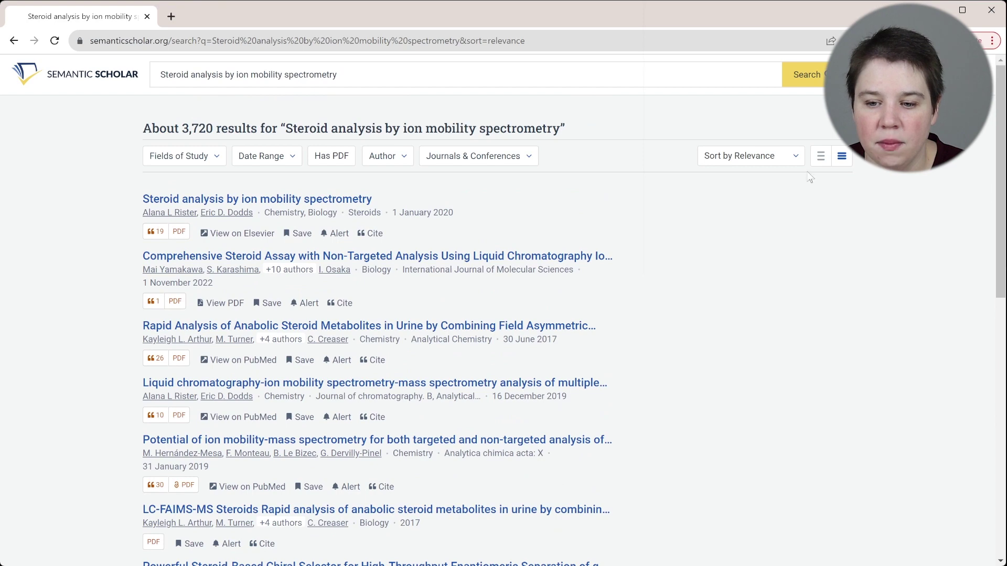
left_click(821, 156)
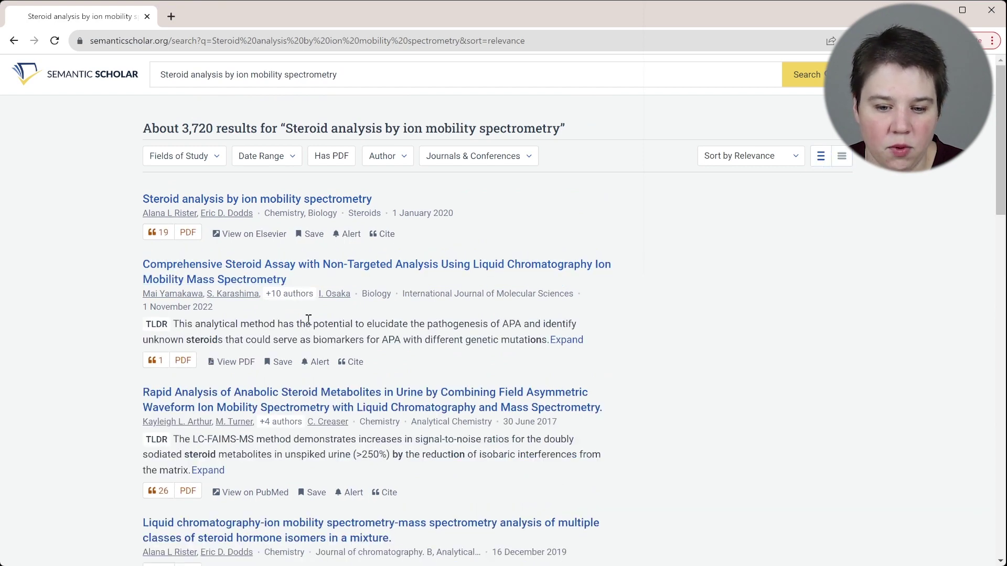
Step: Expand the full abstract of the 2019 'Formation of multimeric steroid metal adducts' paper
scroll(309, 320, "down", 3)
scroll(308, 320, "down", 5)
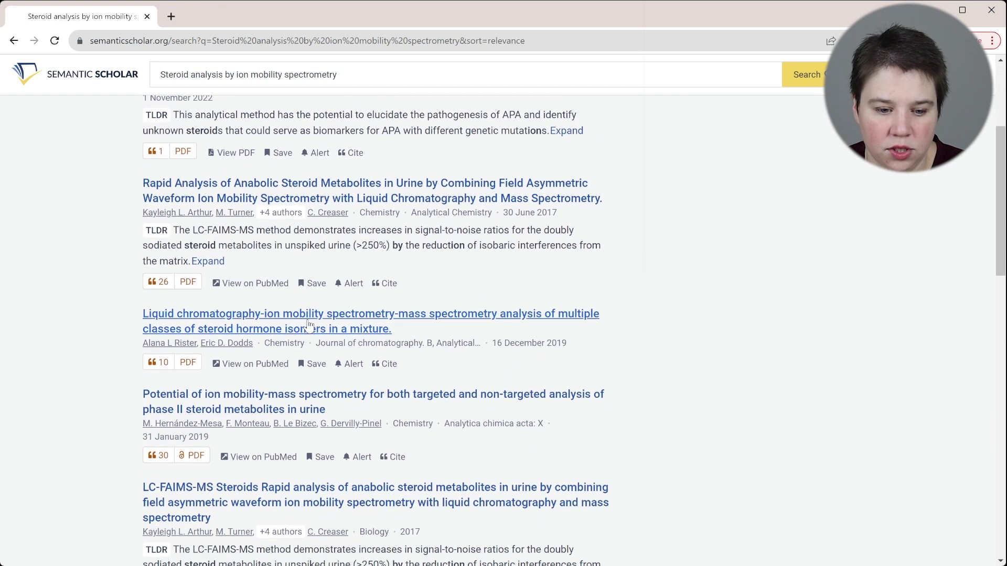
scroll(309, 326, "down", 5)
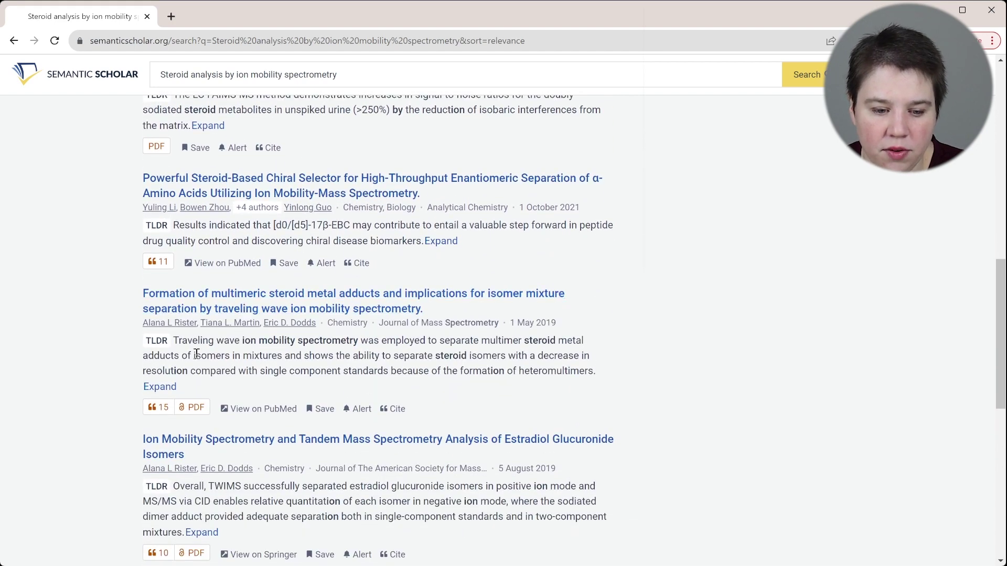
left_click(152, 388)
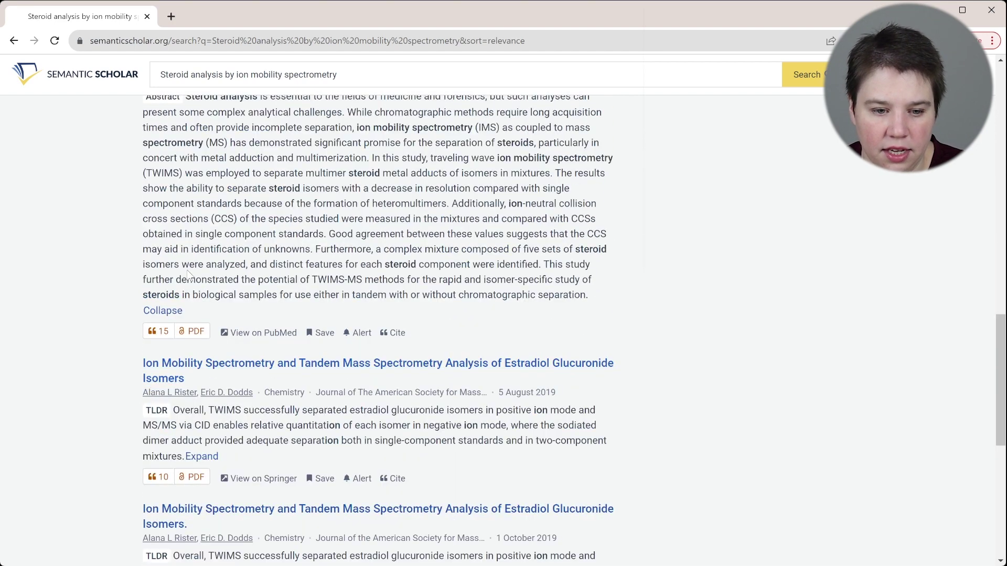
scroll(141, 336, "up", 4)
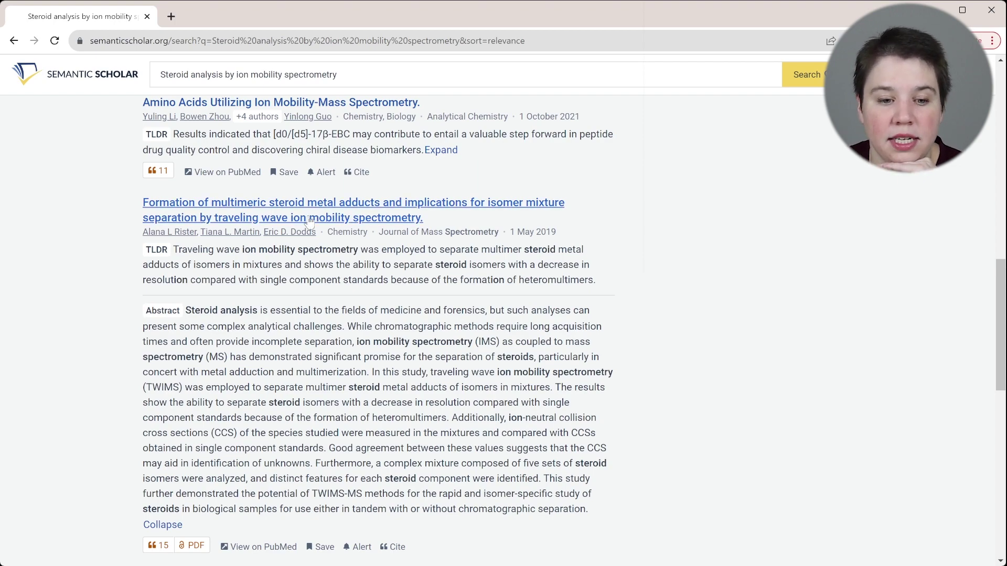
scroll(353, 371, "down", 2)
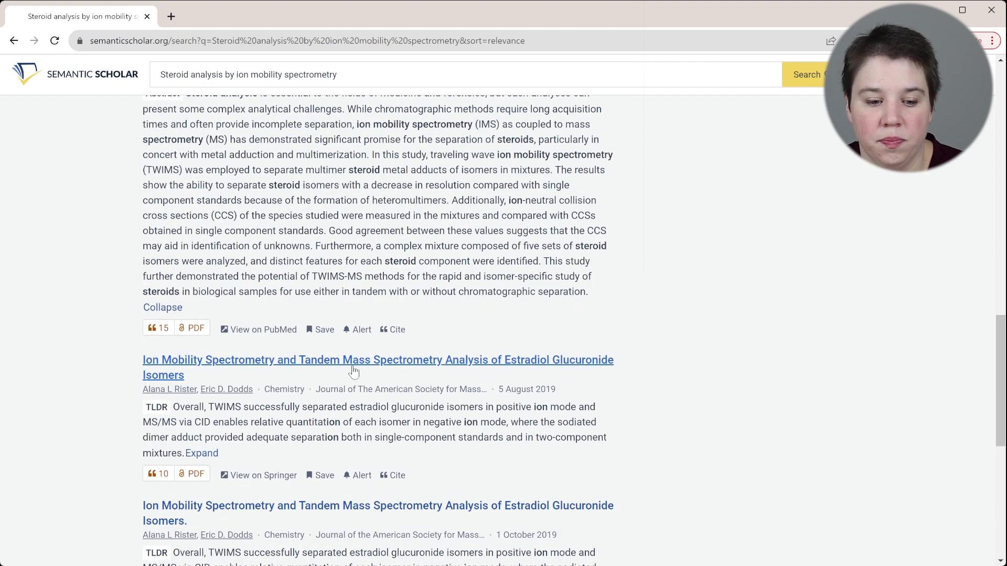
scroll(353, 372, "down", 5)
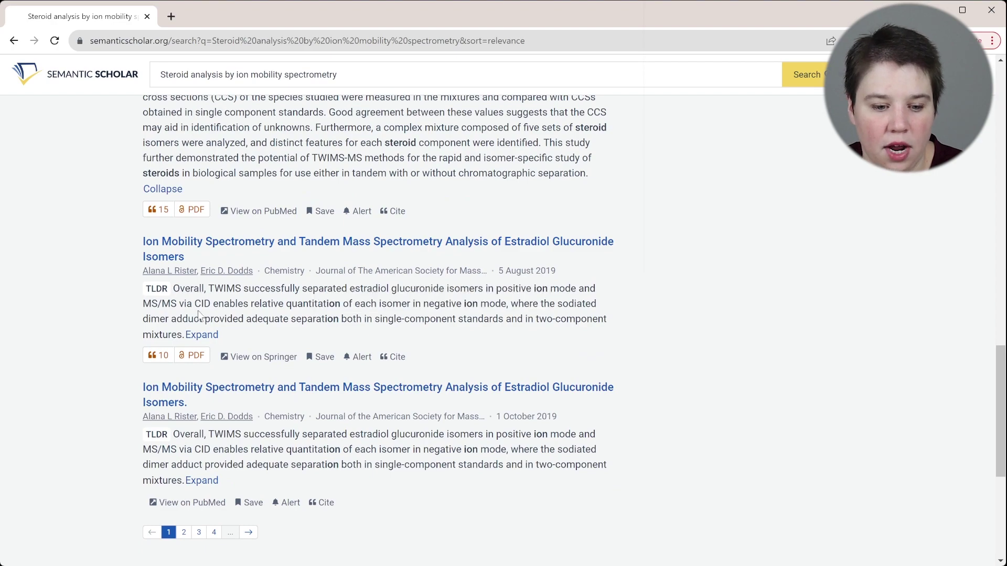
Step: Expand the full abstract of the 5 August 2019 Estradiol Glucuronide Isomers paper
left_click(202, 335)
scroll(352, 308, "up", 7)
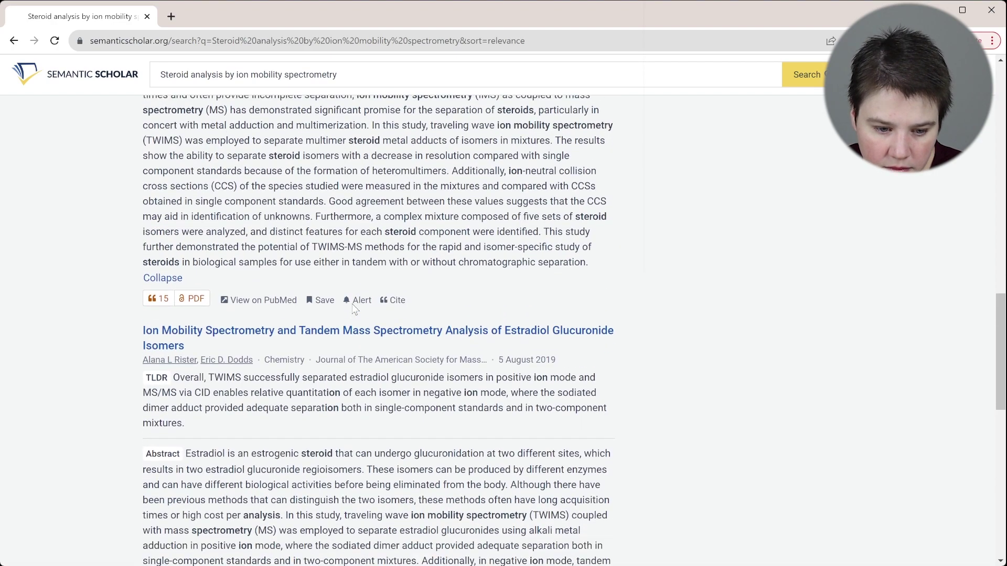
mouse_move(158, 269)
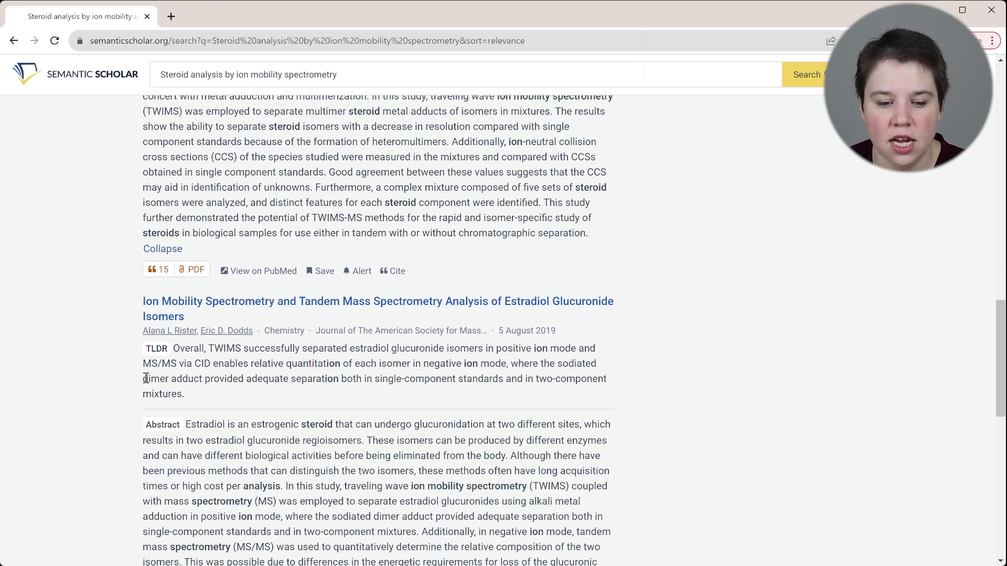
Step: Highlight passages of the estradiol paper's TLDR, including the MS/MS via CID part, while reading
left_click_drag(143, 379, 369, 397)
left_click(379, 389)
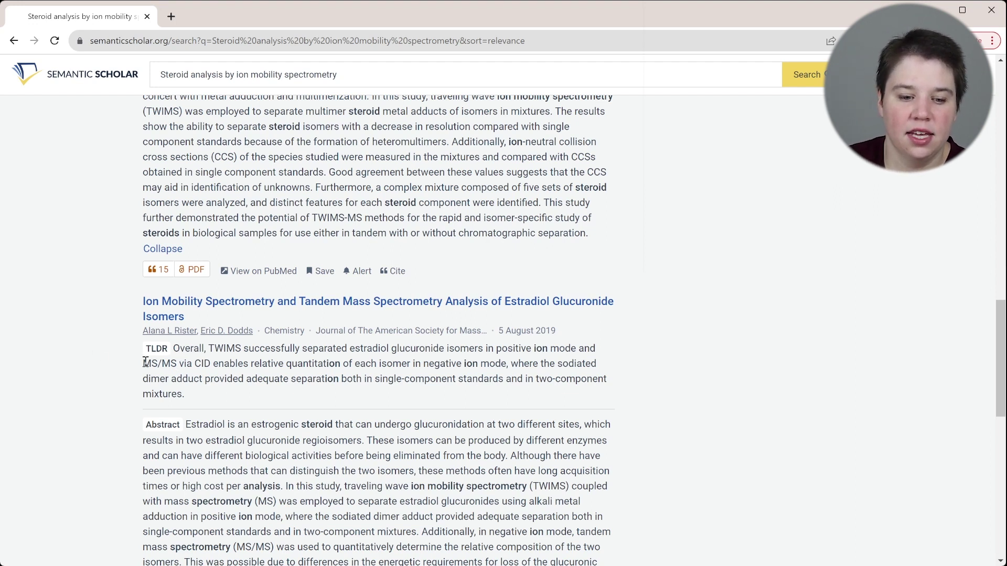
left_click_drag(144, 364, 528, 399)
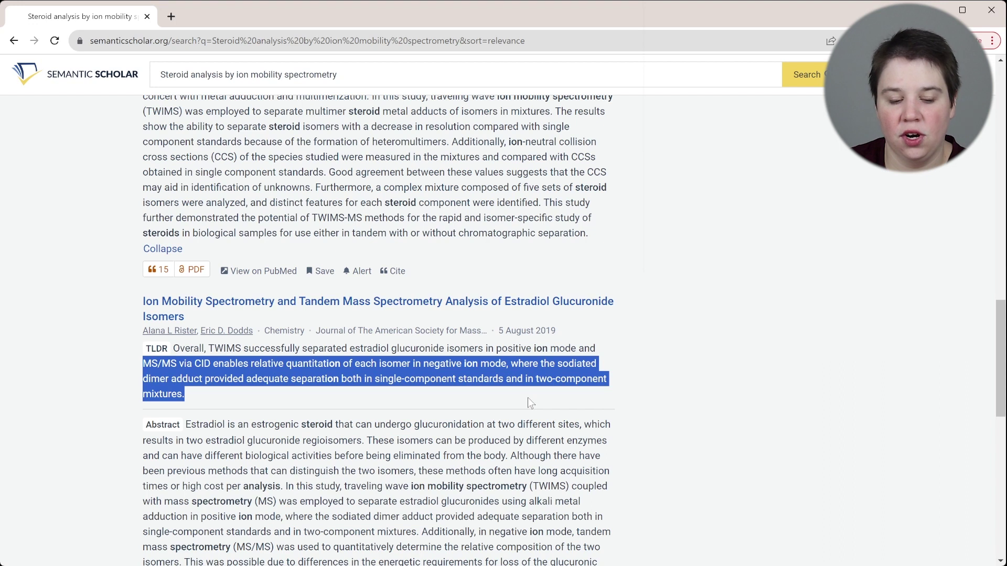
left_click(309, 369)
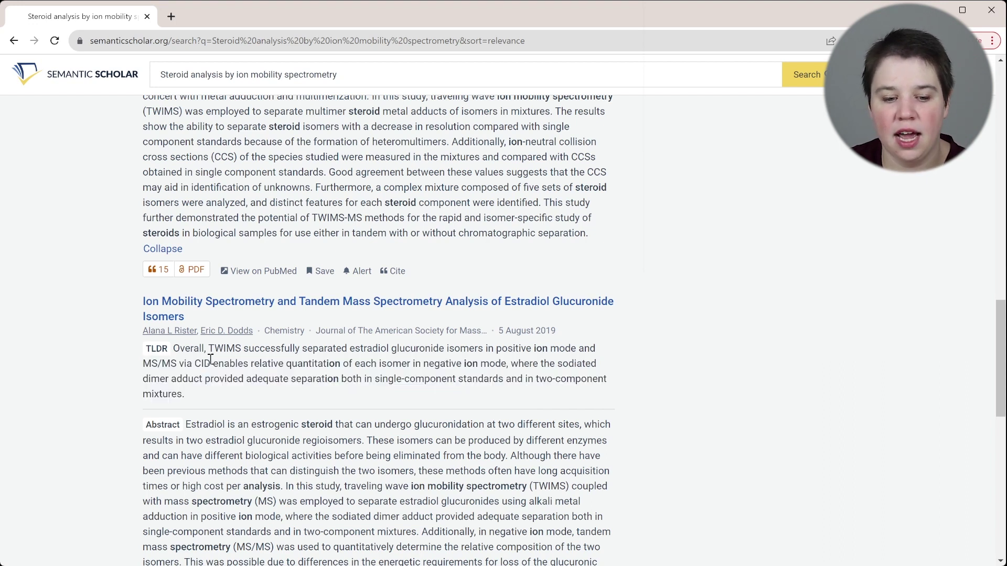
left_click_drag(144, 362, 525, 366)
left_click(512, 366)
scroll(512, 365, "down", 5)
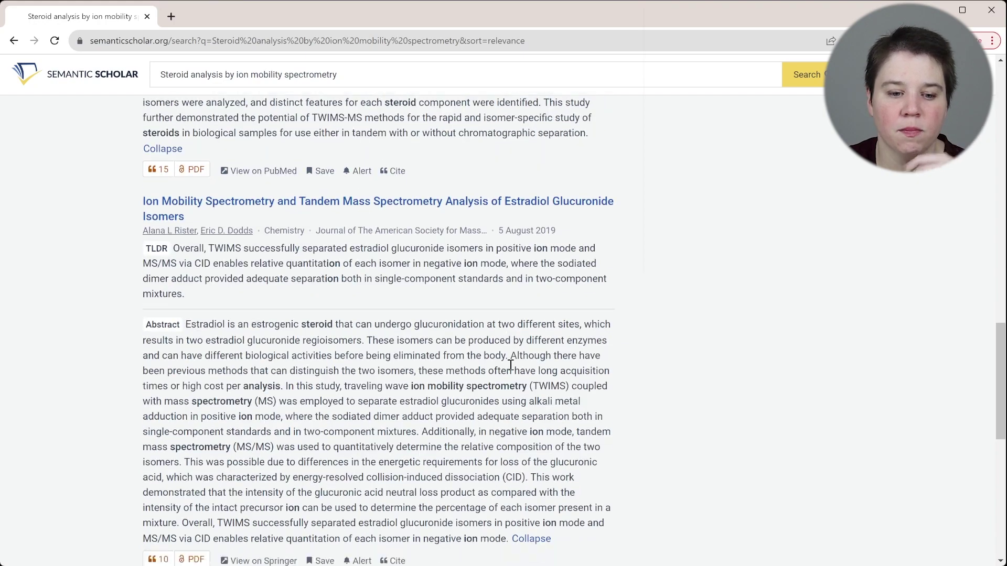
scroll(511, 366, "down", 3)
scroll(512, 367, "up", 10)
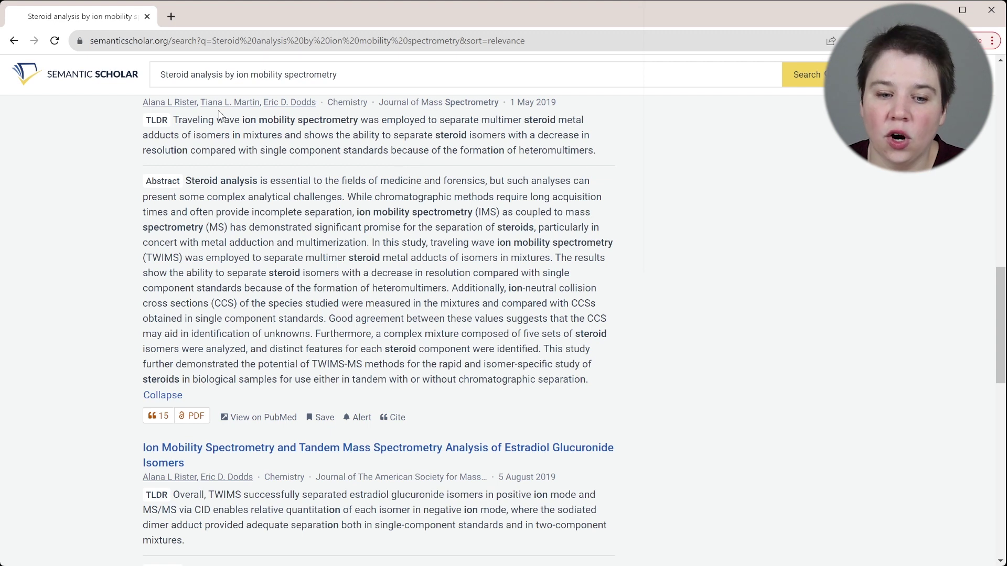
left_click_drag(217, 119, 475, 164)
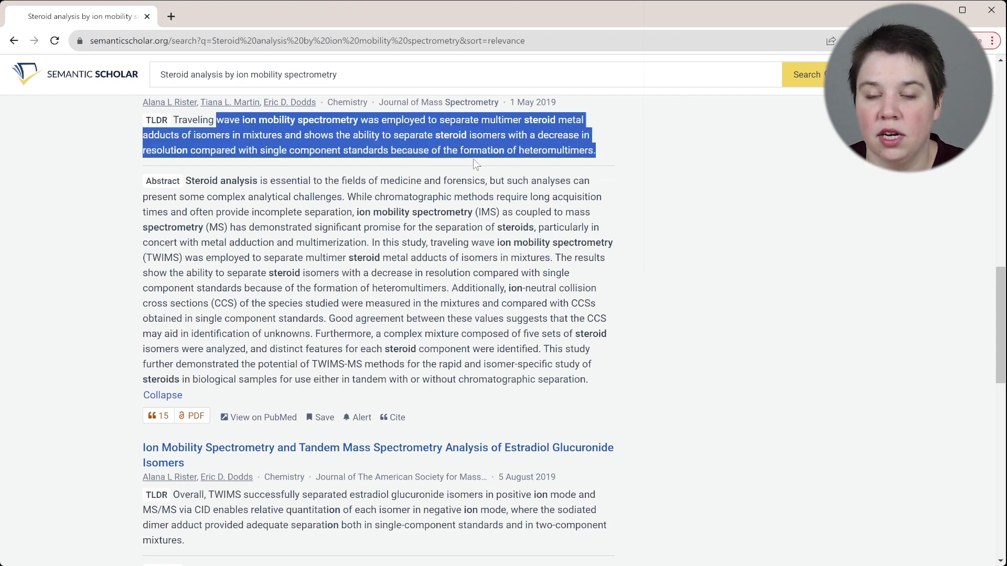
left_click(554, 121)
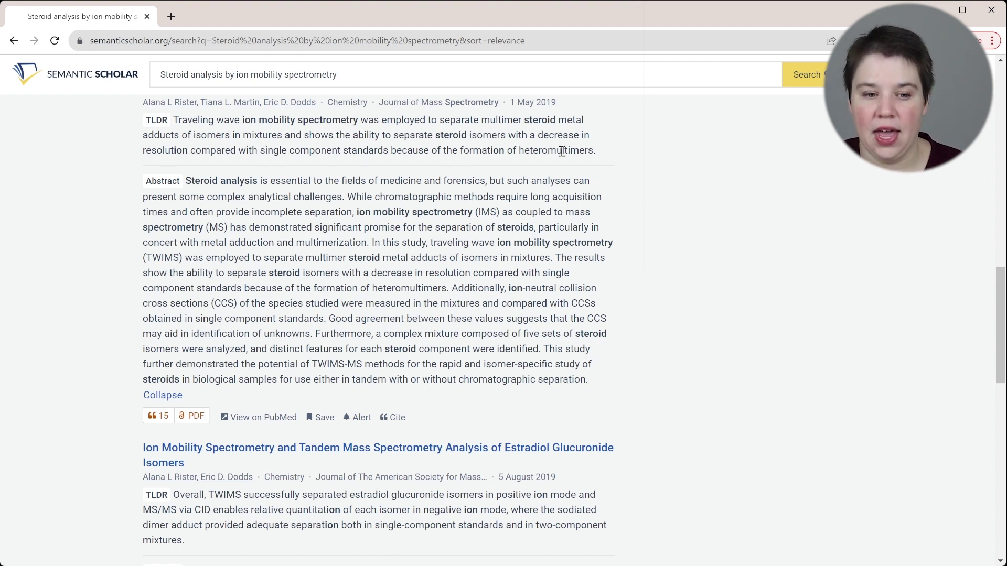
scroll(481, 188, "up", 3)
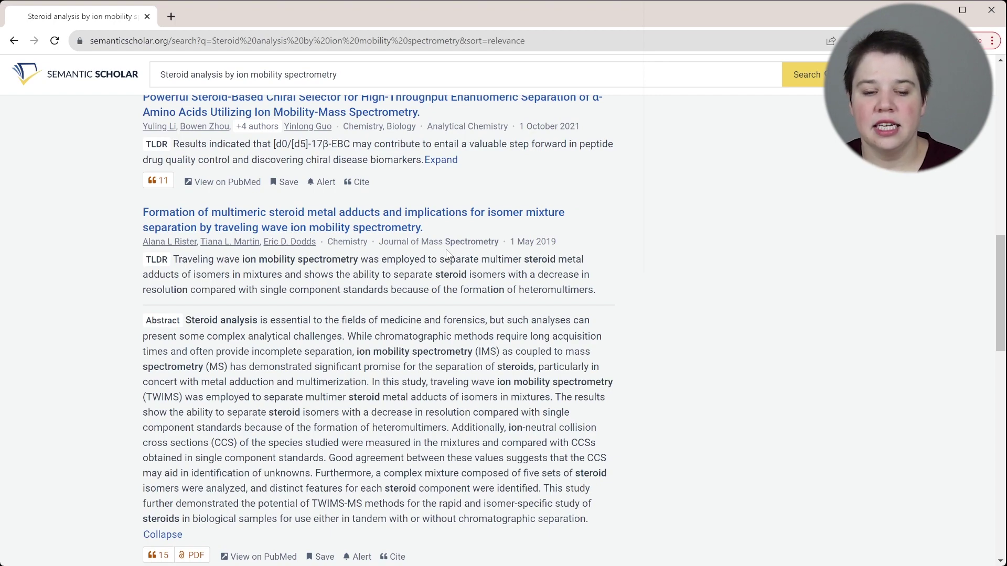
scroll(445, 250, "up", 15)
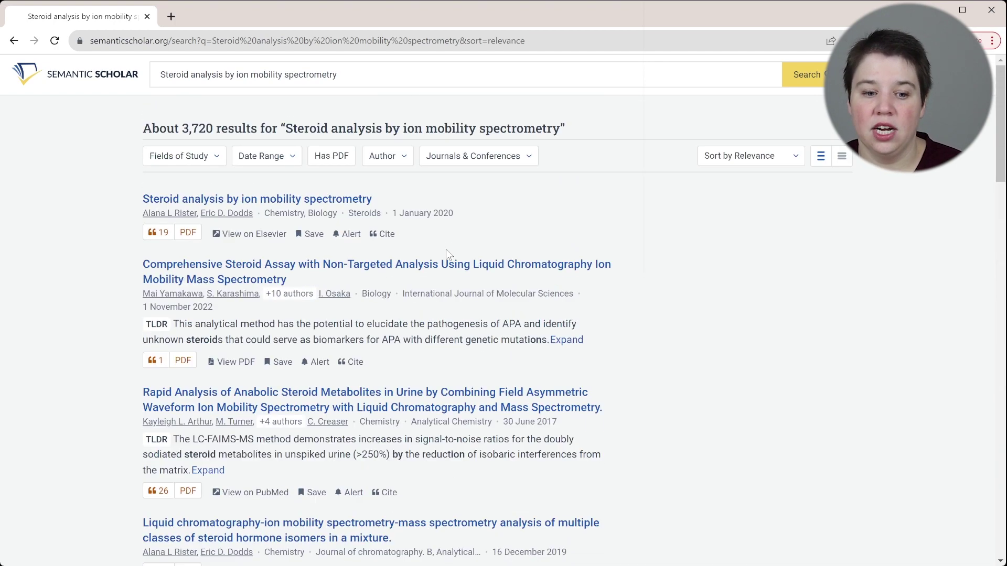